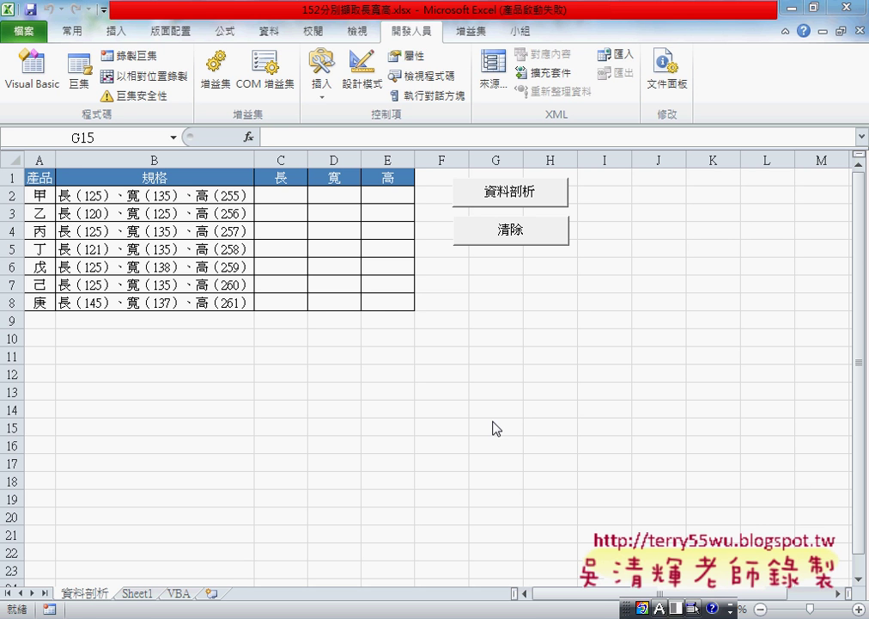
# Run the 資料剖析 macro on the 規格 text in B2:B8 until the replace-cells prompt appears
pyautogui.click(550, 198)
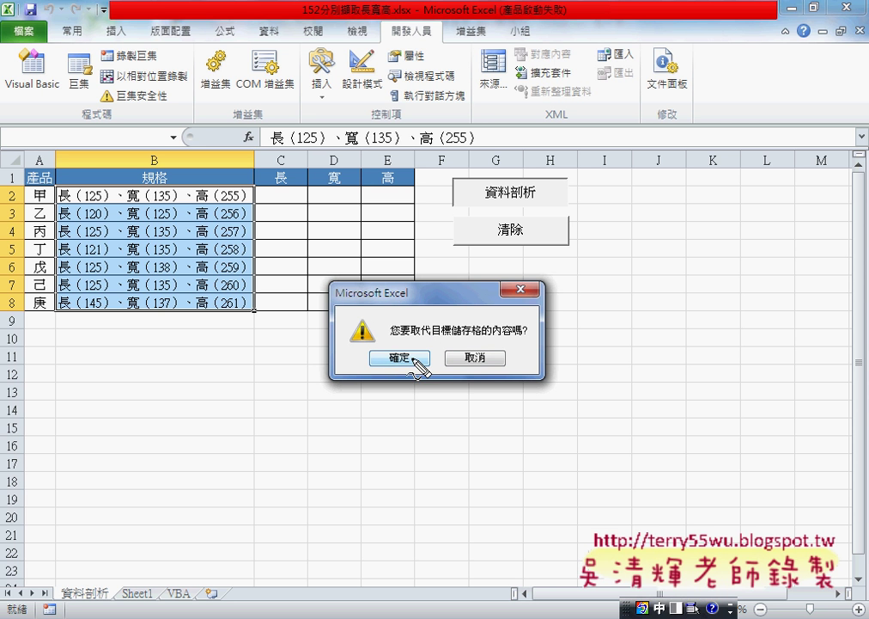
pyautogui.moveTo(307, 275); pyautogui.dragTo(309, 375)
pyautogui.moveTo(335, 257); pyautogui.dragTo(334, 412)
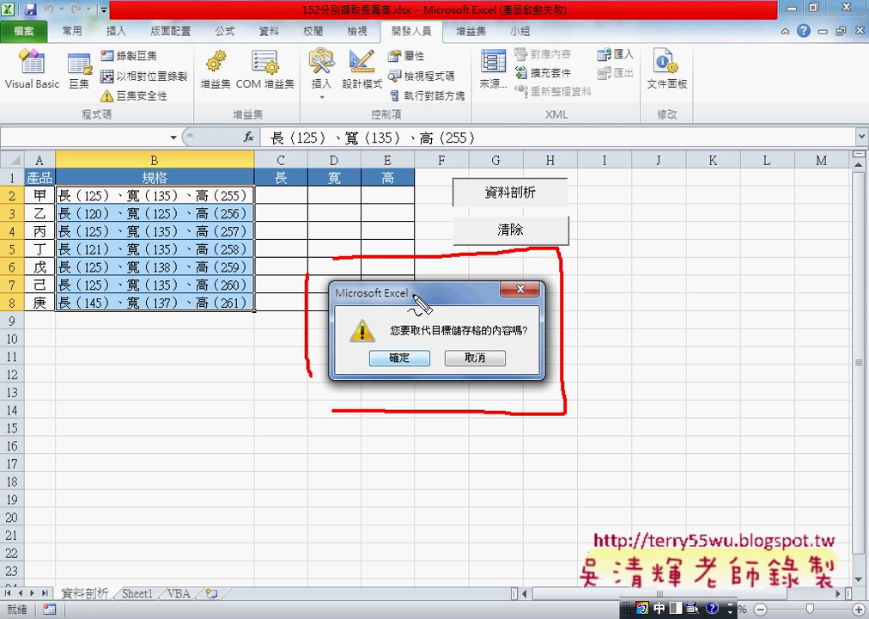
pyautogui.moveTo(415, 286)
pyautogui.mouseDown()
pyautogui.moveTo(427, 331)
pyautogui.moveTo(457, 325)
pyautogui.moveTo(444, 297)
pyautogui.moveTo(449, 303)
pyautogui.mouseUp()
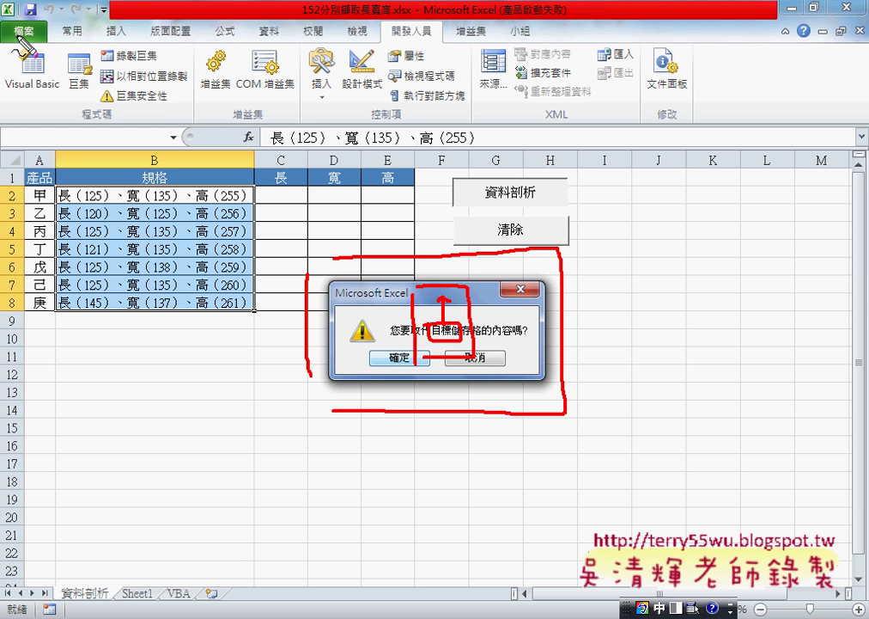
pyautogui.moveTo(27, 7); pyautogui.dragTo(24, 34)
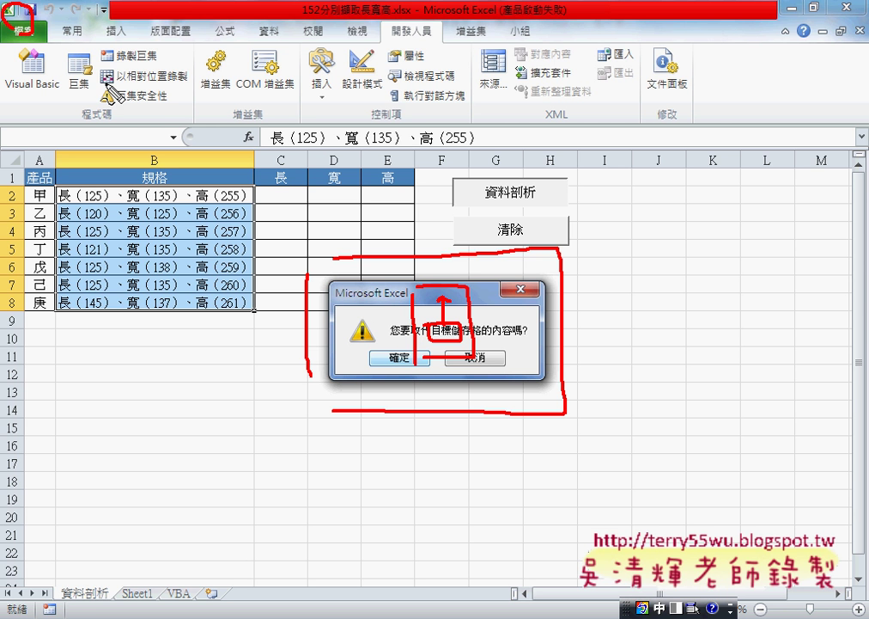
pyautogui.moveTo(95, 95)
pyautogui.mouseDown()
pyautogui.moveTo(34, 36)
pyautogui.moveTo(89, 40)
pyautogui.mouseUp()
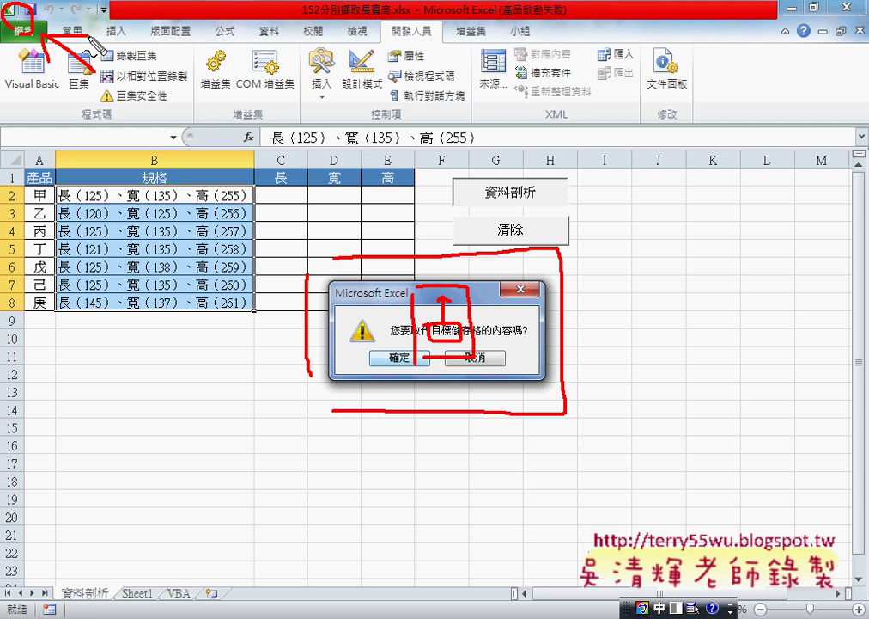
# Decline the replace prompt, debug runtime error 1004, reset the macro and return to the worksheet
pyautogui.press('Escape')
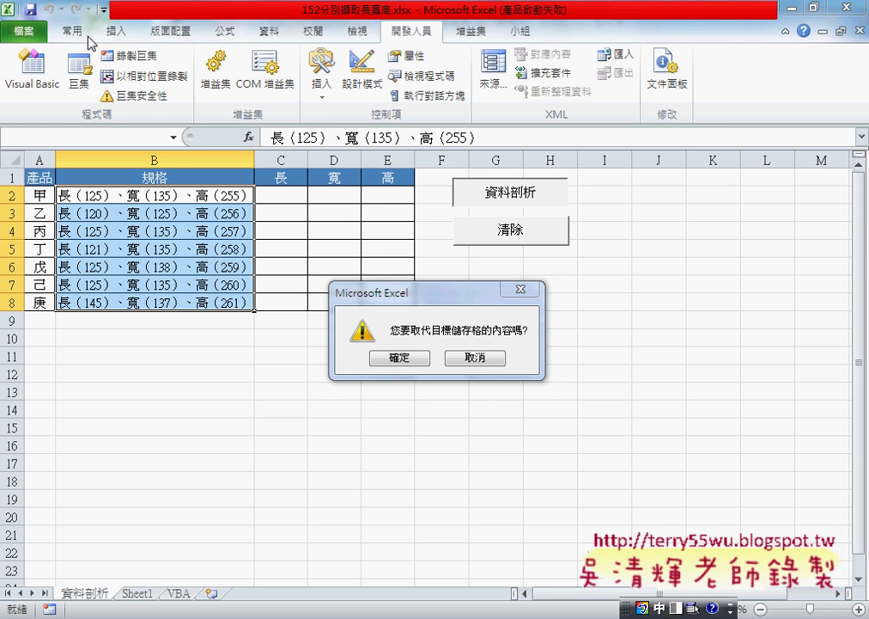
pyautogui.click(475, 360)
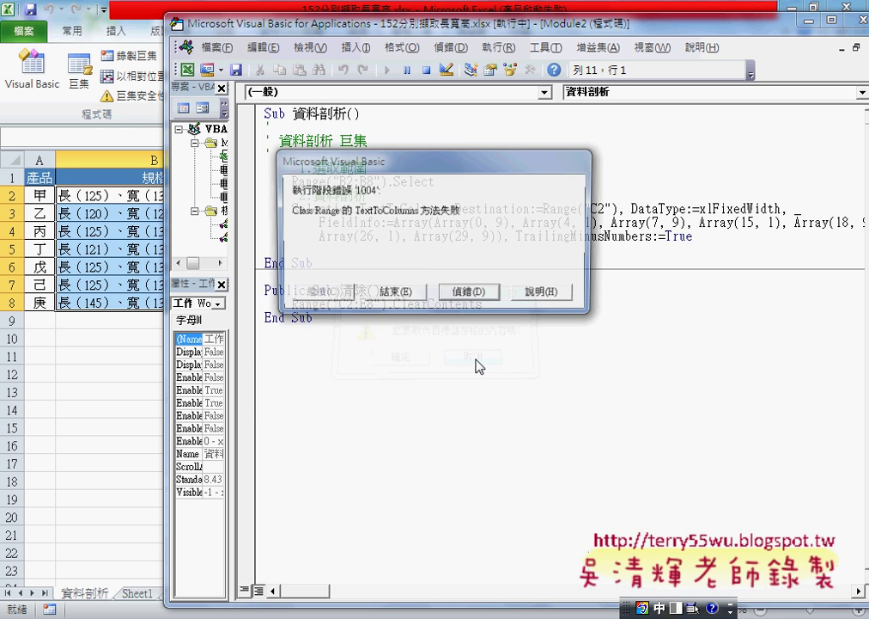
pyautogui.click(474, 292)
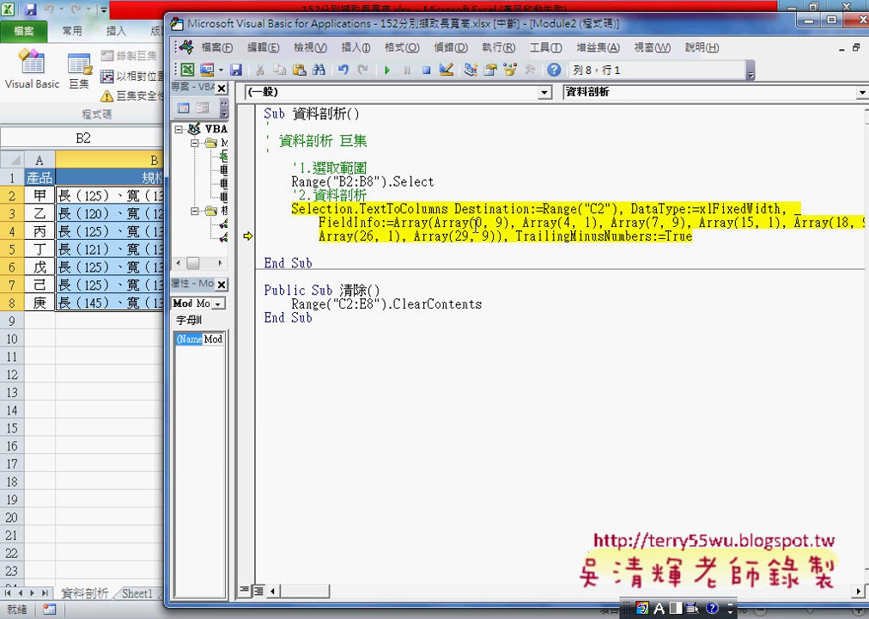
pyautogui.click(427, 70)
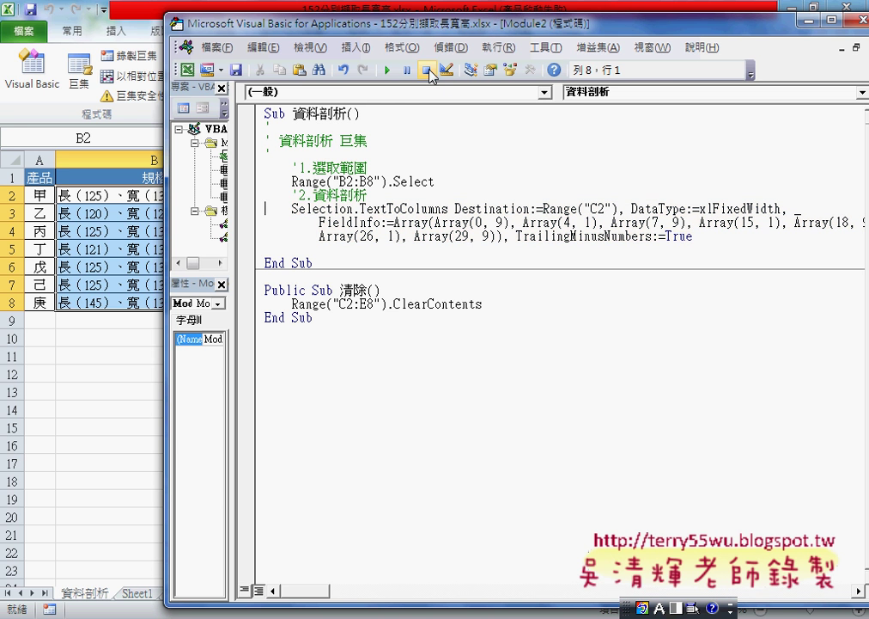
pyautogui.click(115, 423)
# Run 資料剖析, confirm replacing cells, then test that 清除 empties C2:E8
pyautogui.click(548, 200)
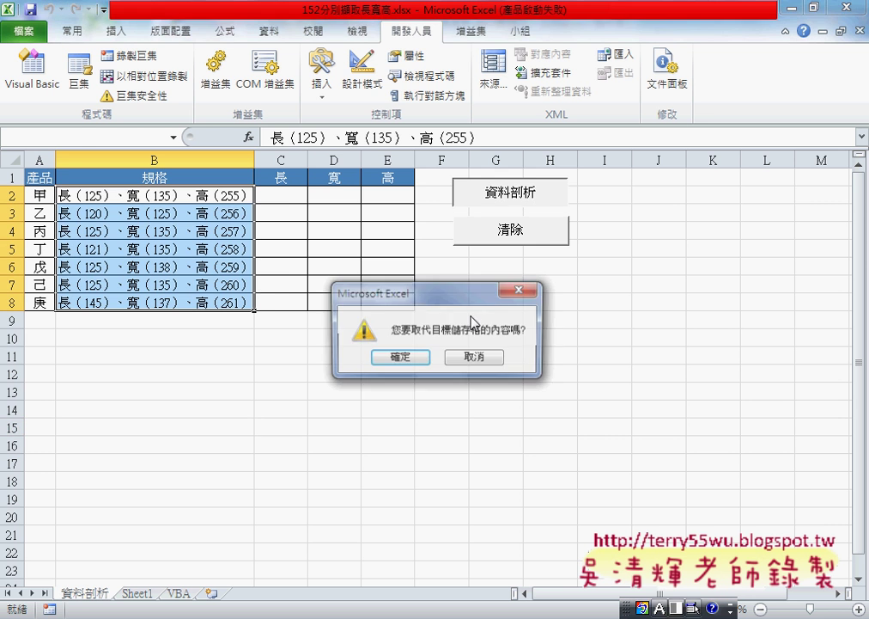
pyautogui.click(401, 357)
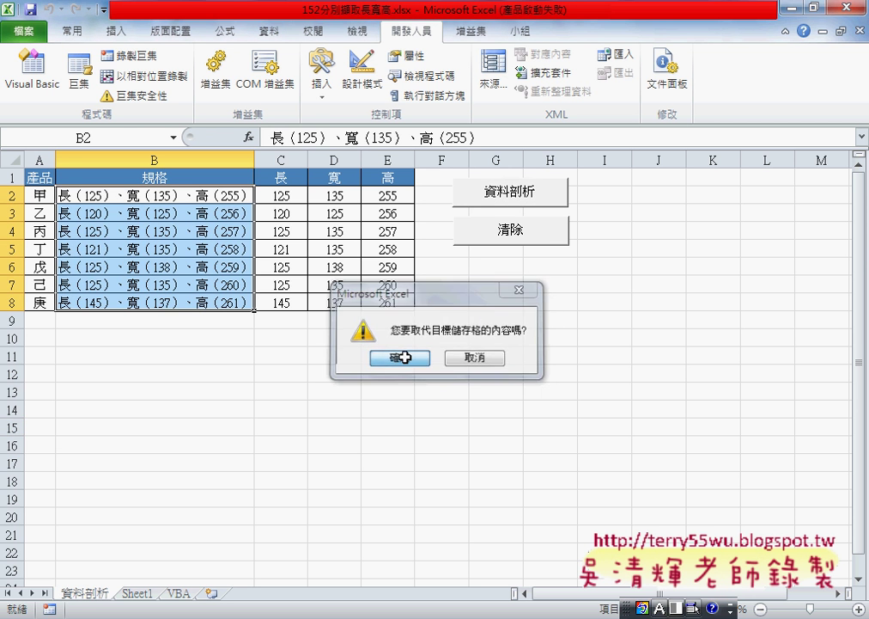
pyautogui.click(500, 239)
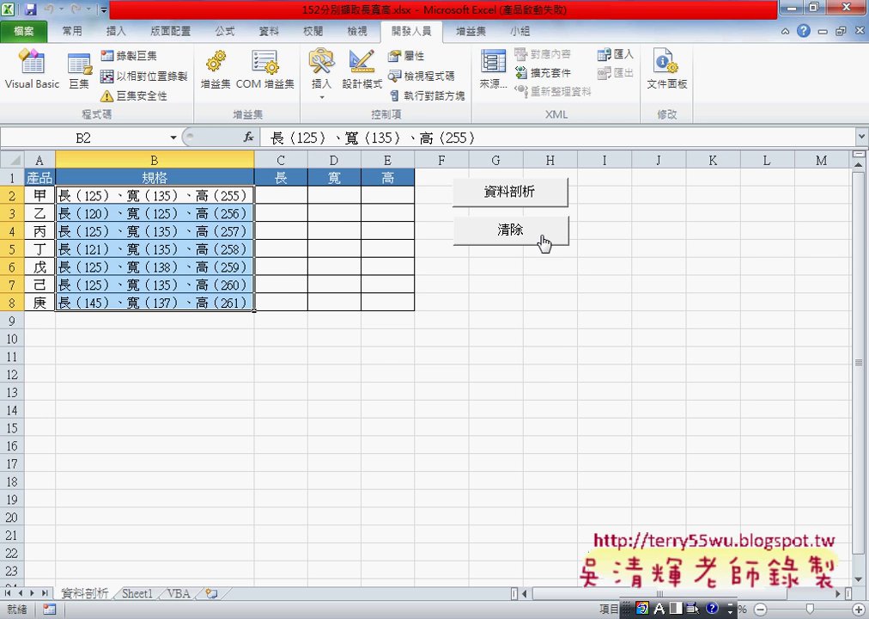
# Rerun 資料剖析 and confirm, filling 長/寬/高 in rows 2–8 with values like 125, 135, 255
pyautogui.click(524, 197)
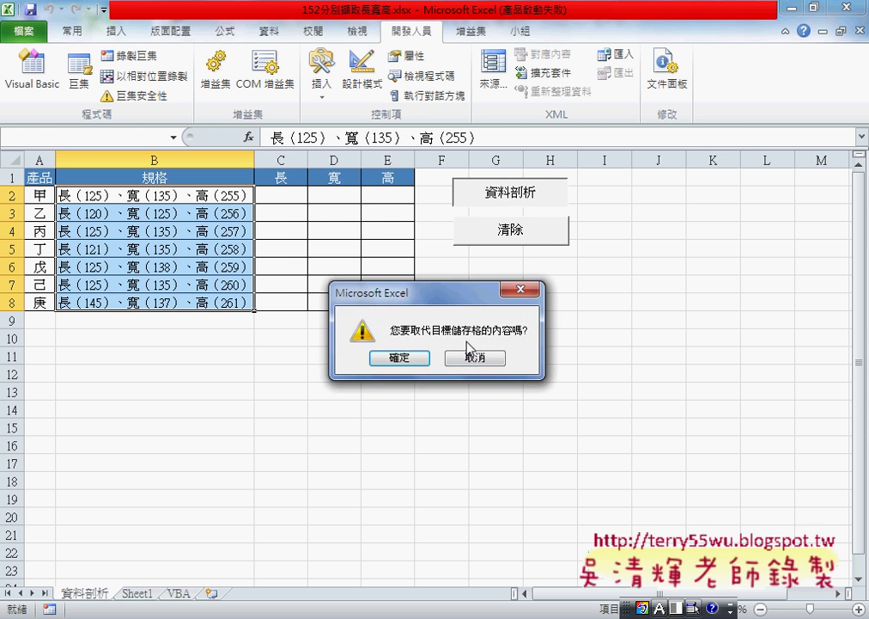
pyautogui.click(400, 359)
pyautogui.click(551, 338)
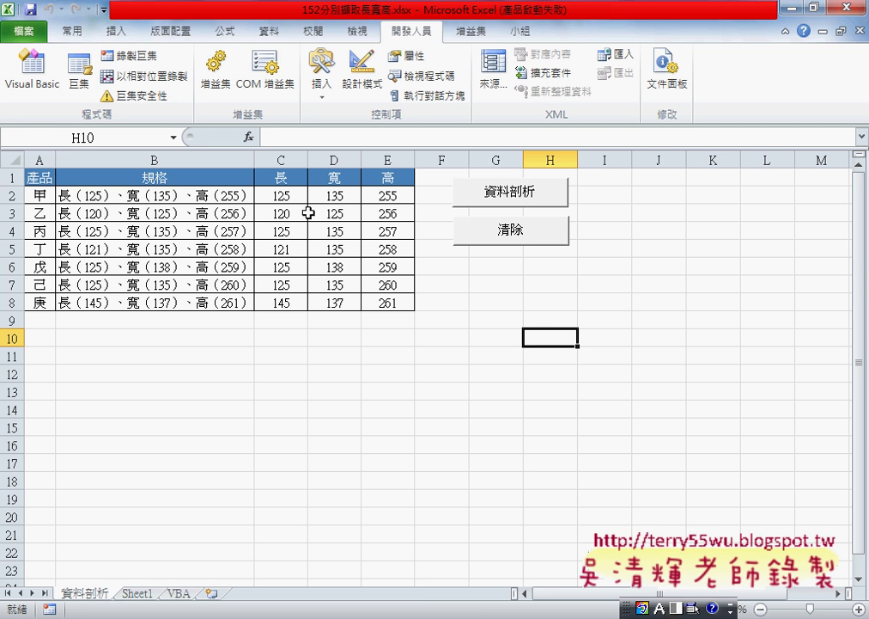
# Delete the split 長, 寬, 高 values in C2:E8, leaving only the 規格 text
pyautogui.moveTo(284, 196); pyautogui.dragTo(387, 311)
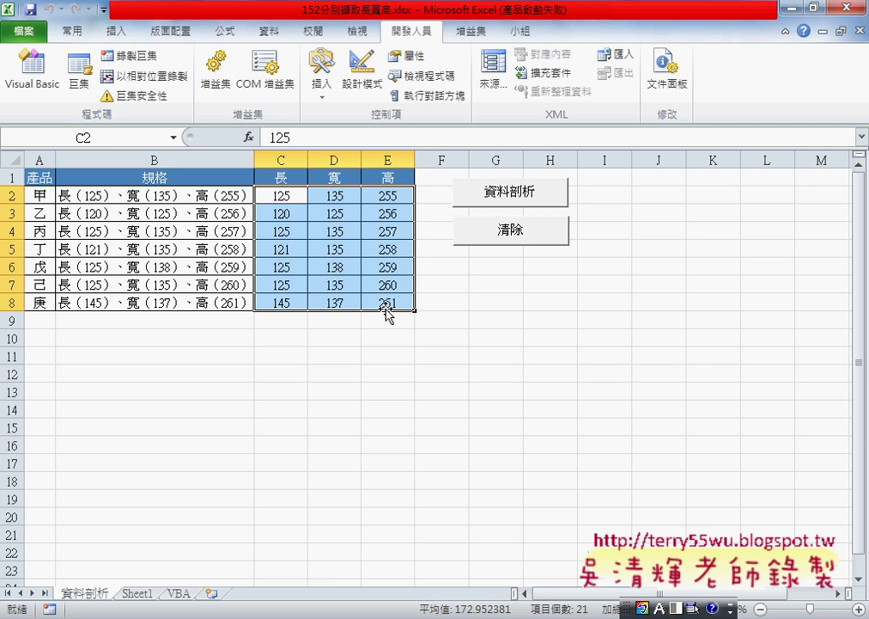
pyautogui.press('Delete')
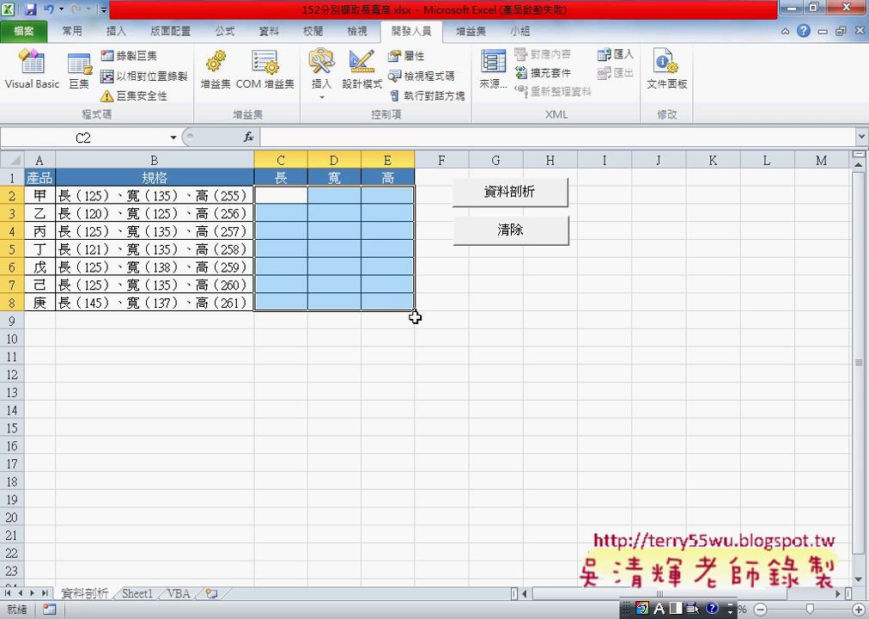
pyautogui.click(527, 375)
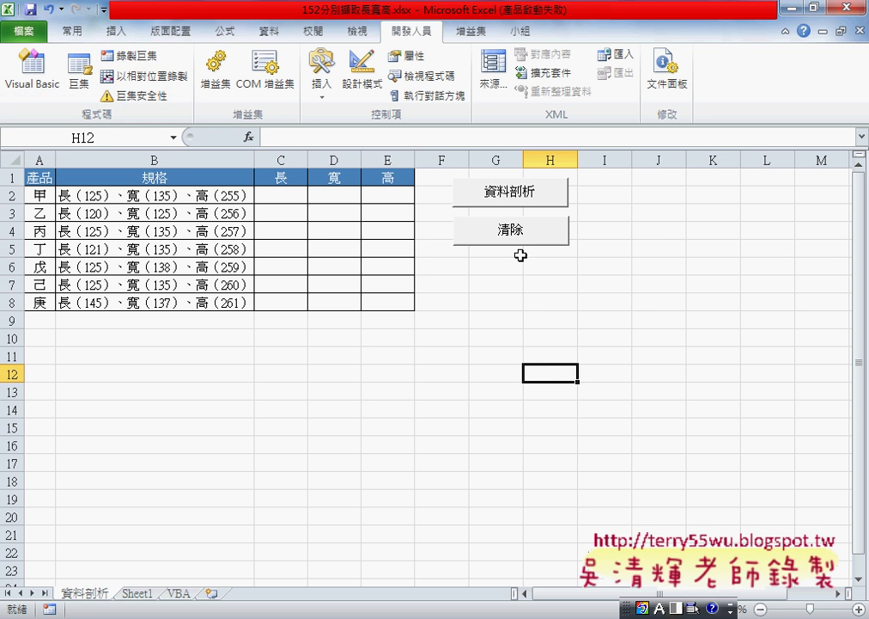
pyautogui.rightClick(524, 192)
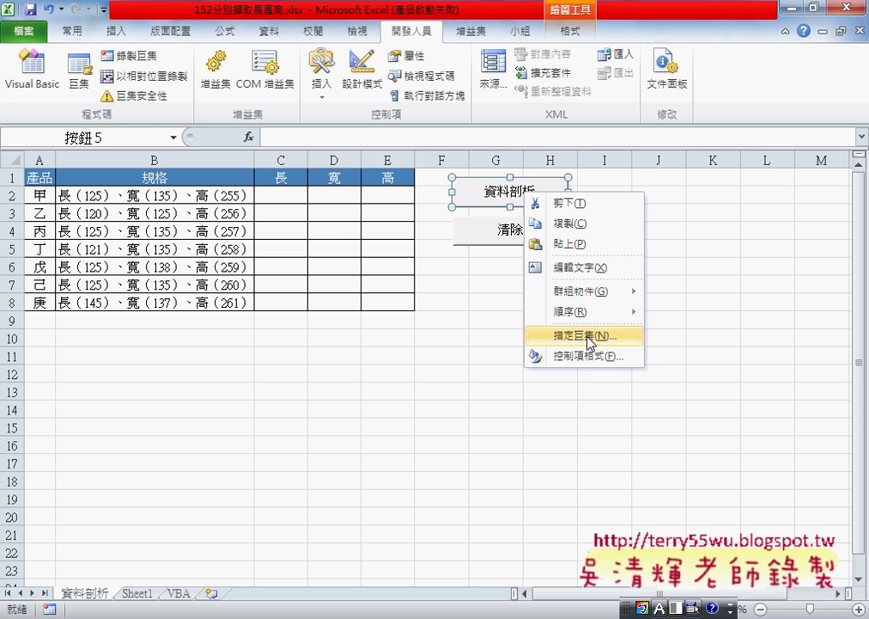
pyautogui.click(574, 335)
pyautogui.click(732, 230)
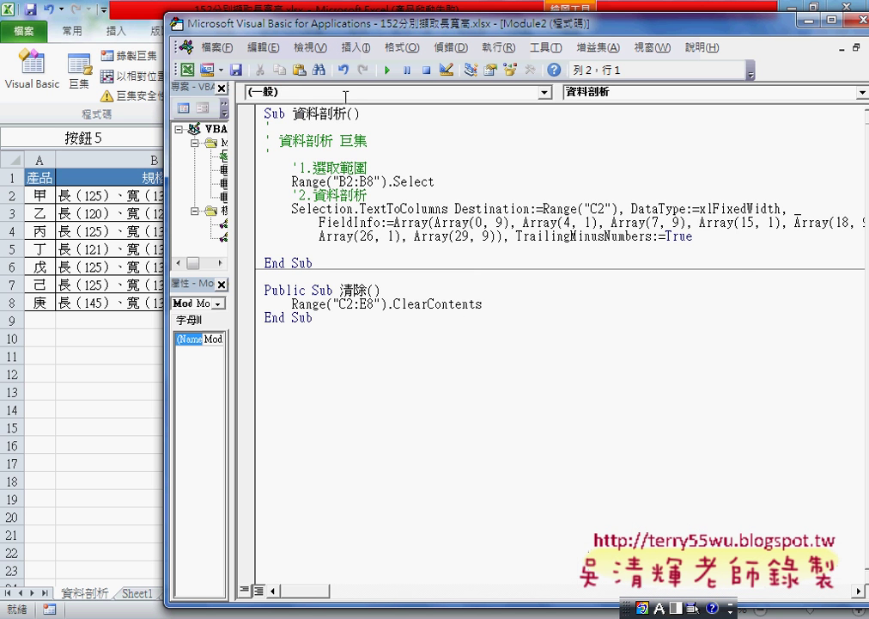
pyautogui.moveTo(233, 386); pyautogui.dragTo(343, 387)
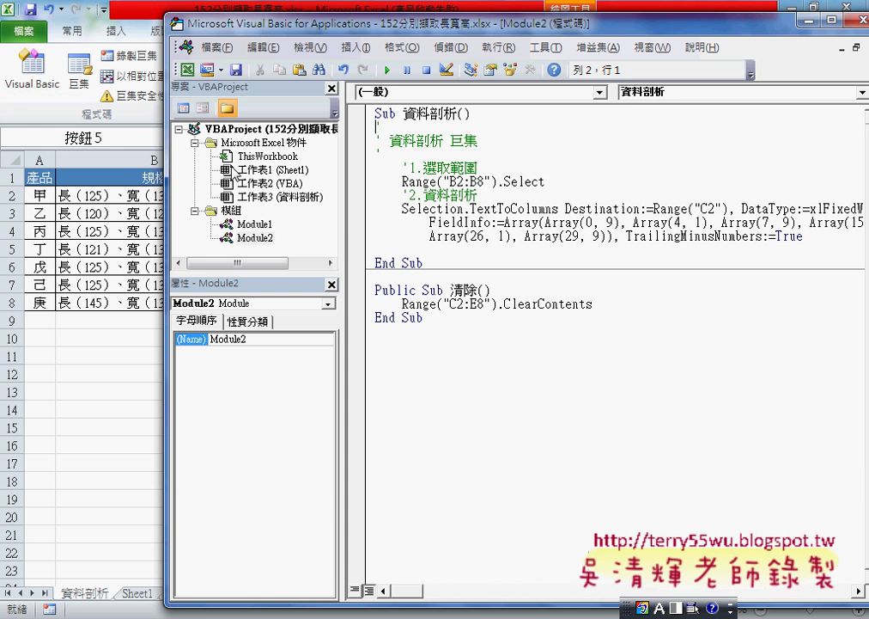
pyautogui.click(112, 361)
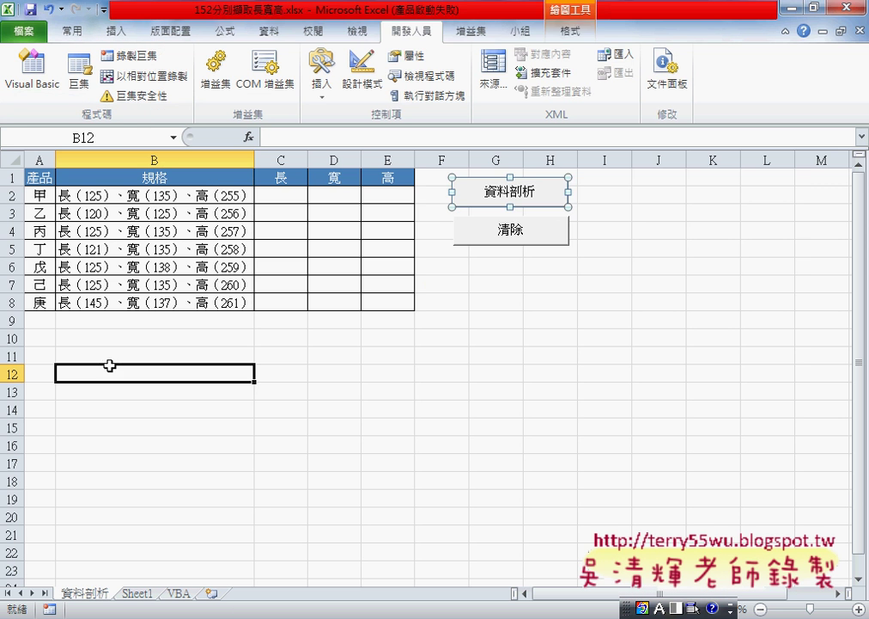
# Save from the 檔案 menu and answer 否 to the macro-free warning, reaching Save As for 152分別擷取長寬高
pyautogui.click(31, 34)
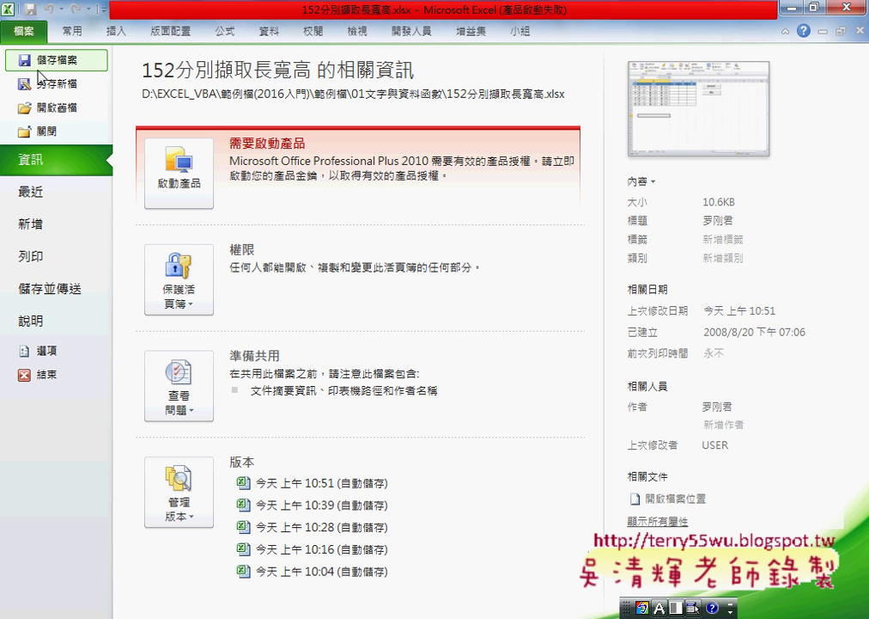
pyautogui.click(34, 60)
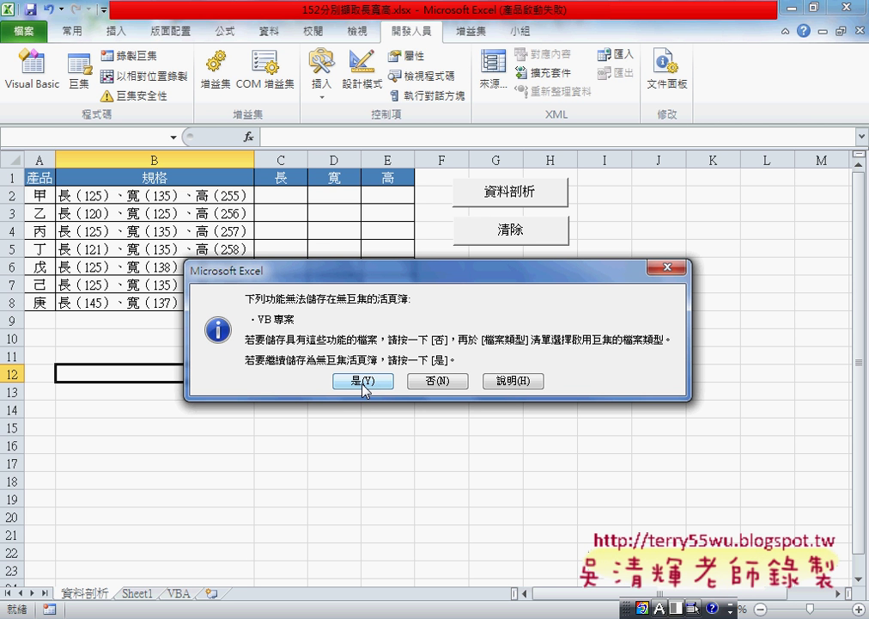
pyautogui.click(432, 382)
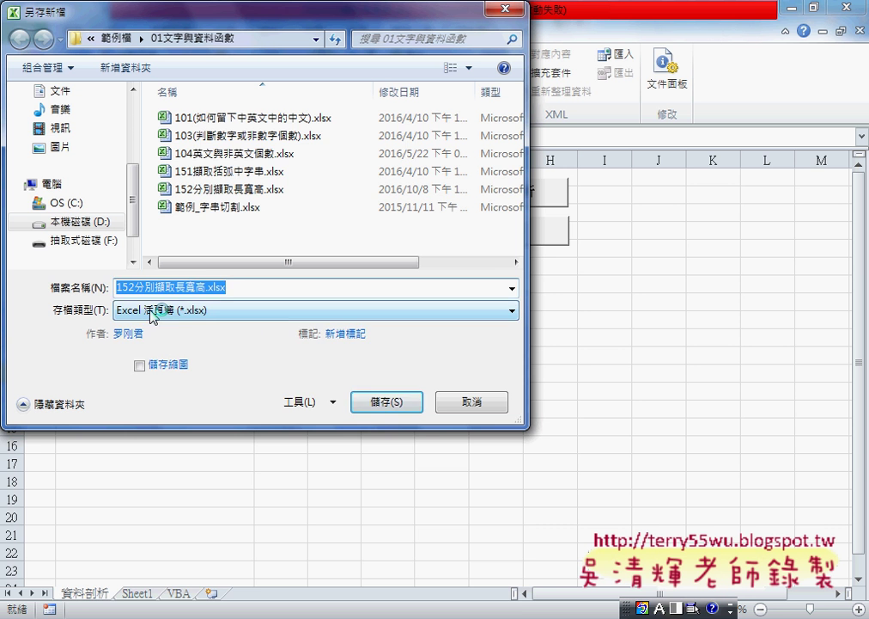
pyautogui.click(153, 314)
pyautogui.click(156, 340)
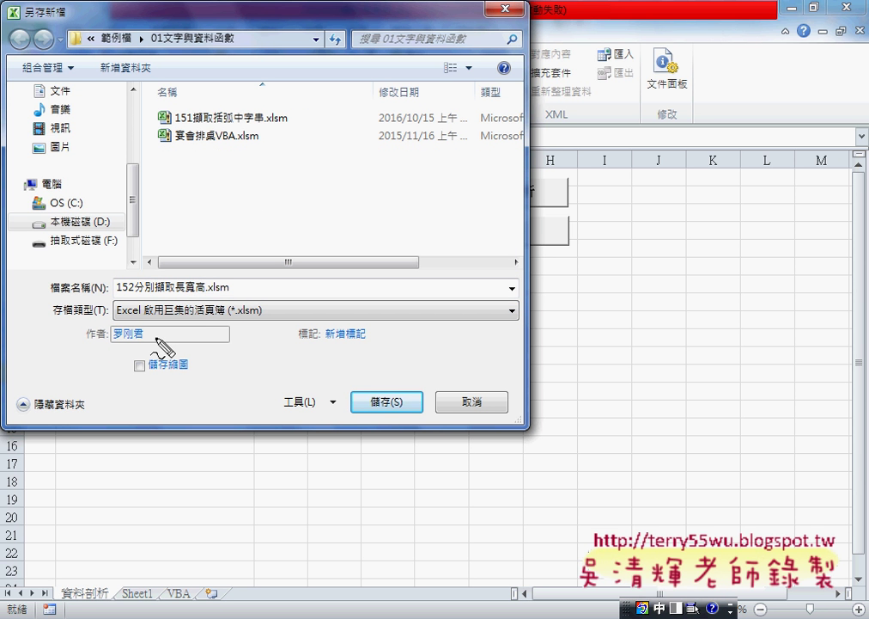
pyautogui.moveTo(221, 325)
pyautogui.mouseDown()
pyautogui.moveTo(47, 324)
pyautogui.moveTo(176, 321)
pyautogui.mouseUp()
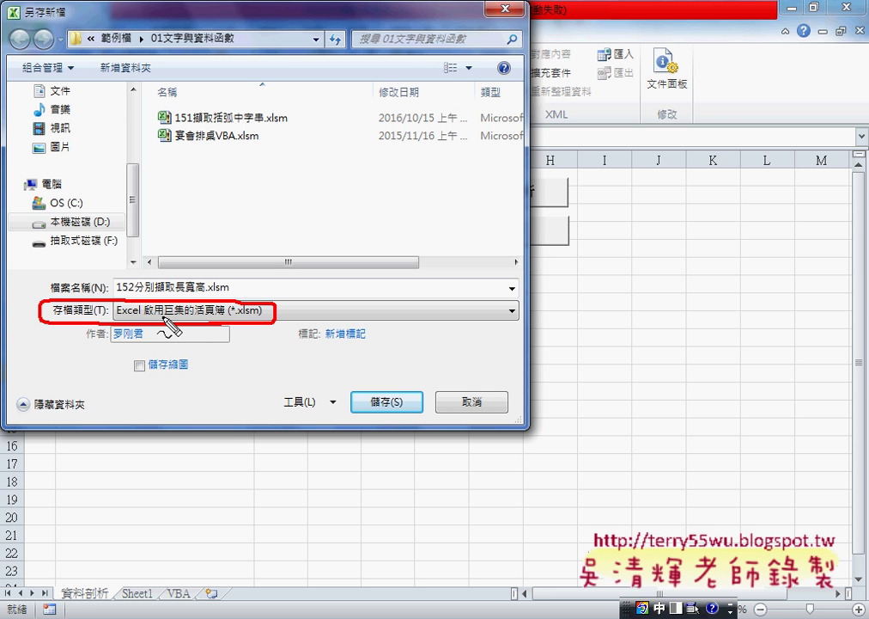
pyautogui.moveTo(149, 318); pyautogui.dragTo(178, 318)
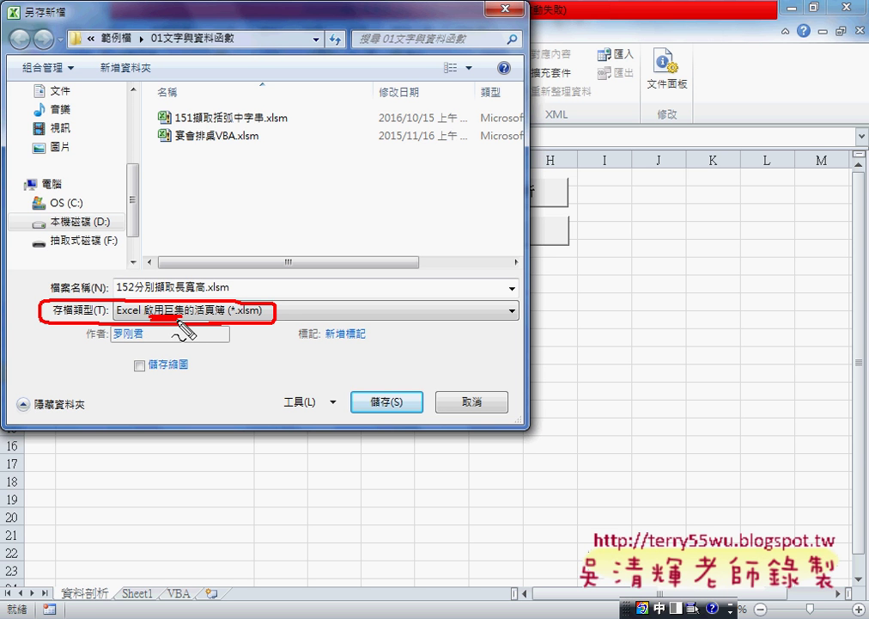
pyautogui.moveTo(210, 268); pyautogui.dragTo(177, 314)
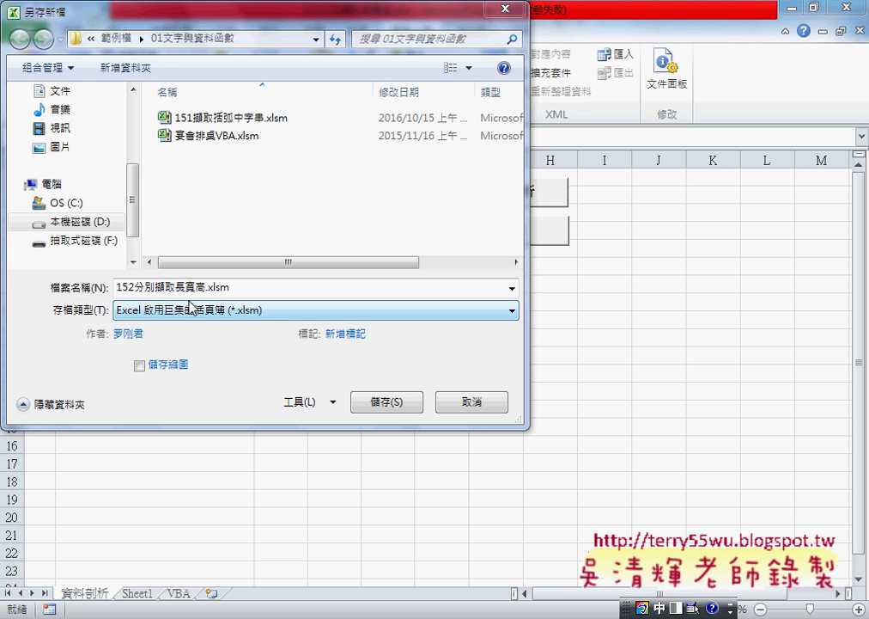
pyautogui.click(191, 309)
pyautogui.click(193, 325)
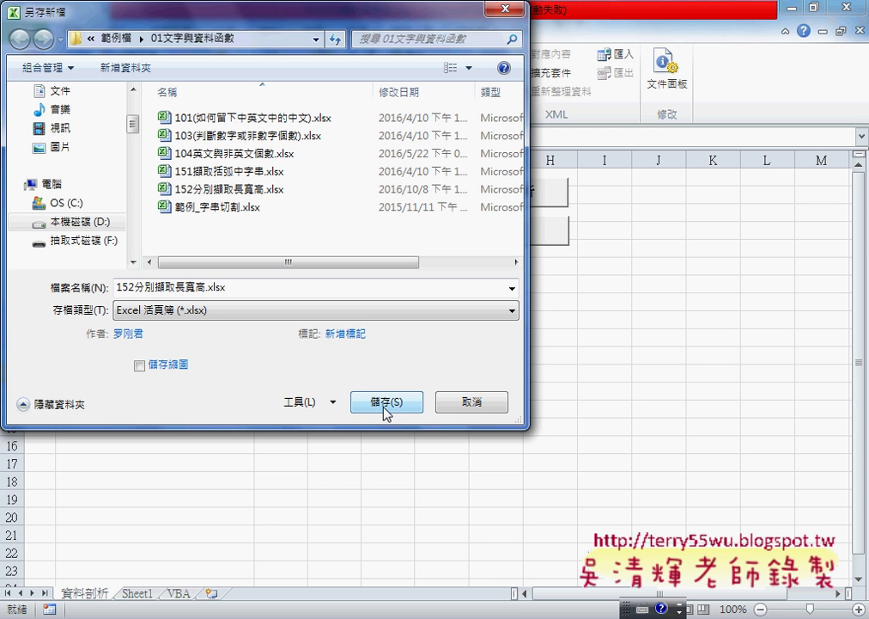
# Set the file type to Excel 啟用巨集的活頁簿 (*.xlsm) and circle the macro-enabled file icon
pyautogui.click(372, 312)
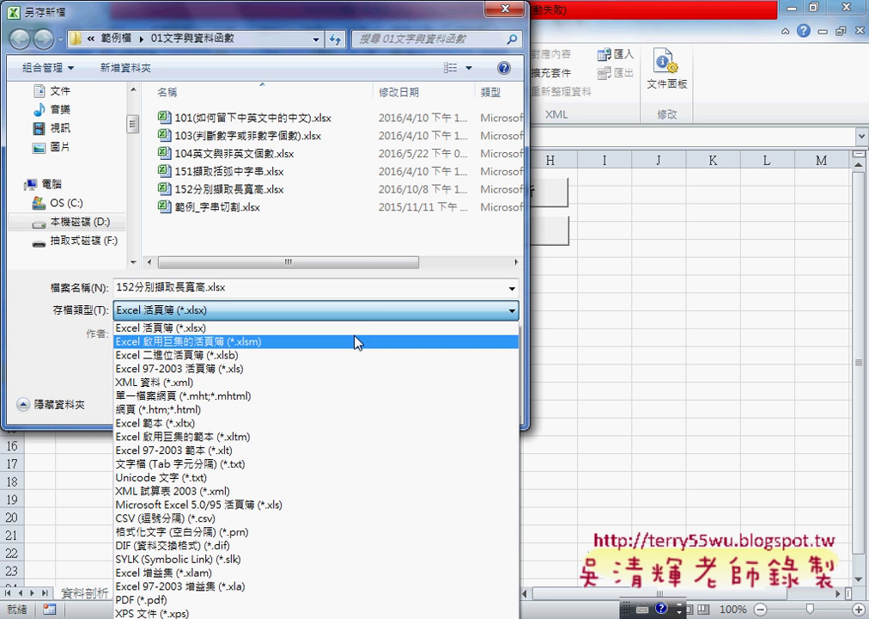
pyautogui.click(358, 341)
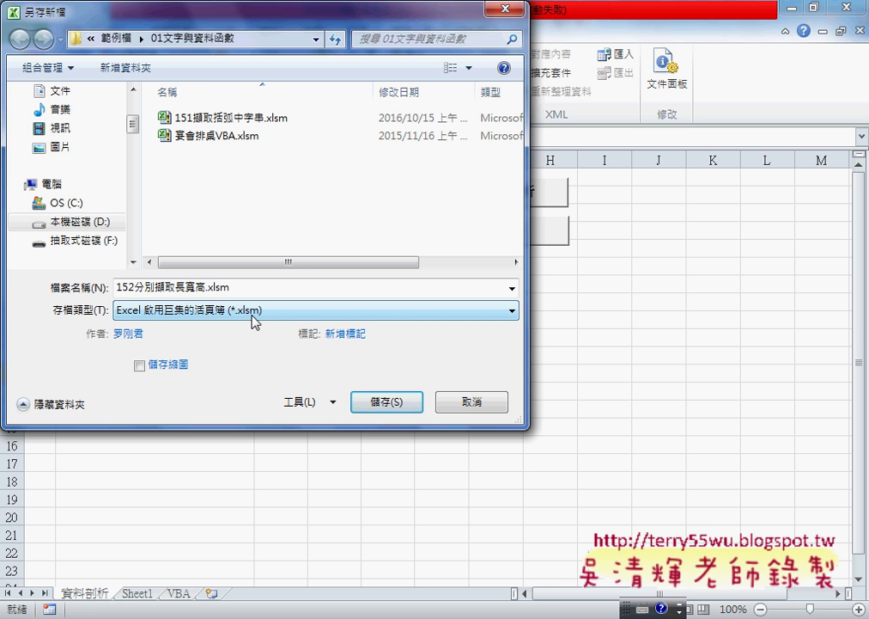
pyautogui.click(170, 134)
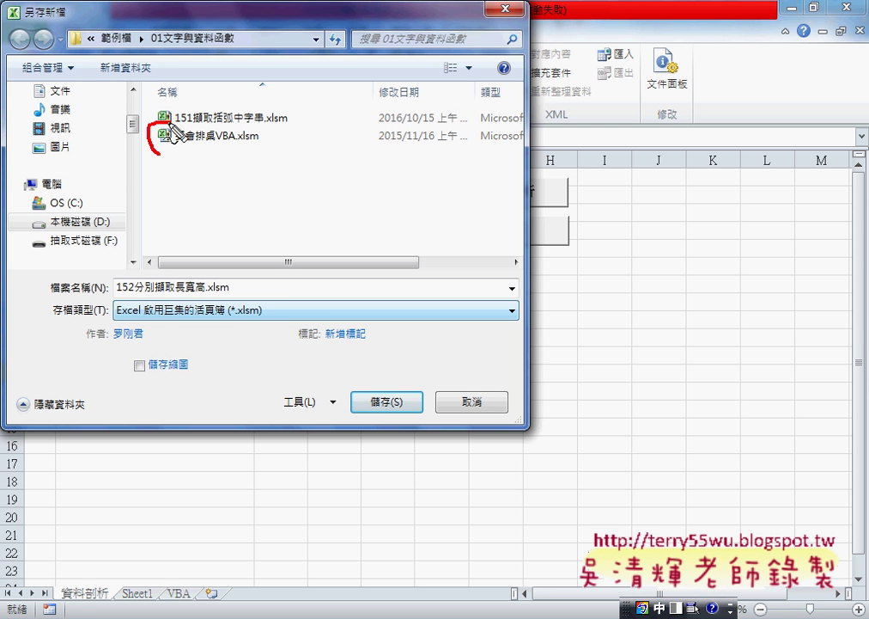
pyautogui.moveTo(170, 130); pyautogui.dragTo(163, 162)
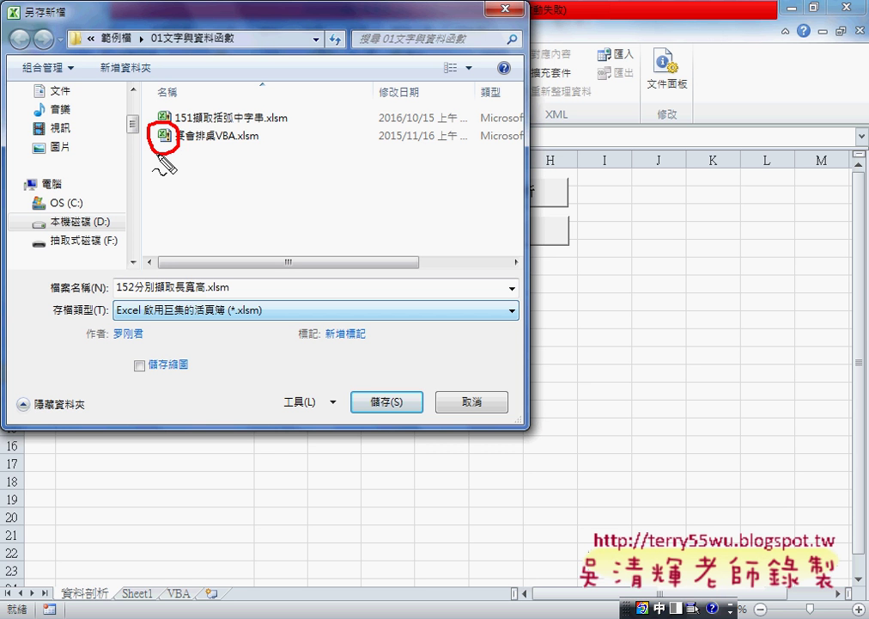
# Save the workbook as 152分別擷取長寬高.xlsm, keeping the macro-enabled .xlsm type
pyautogui.press('Escape')
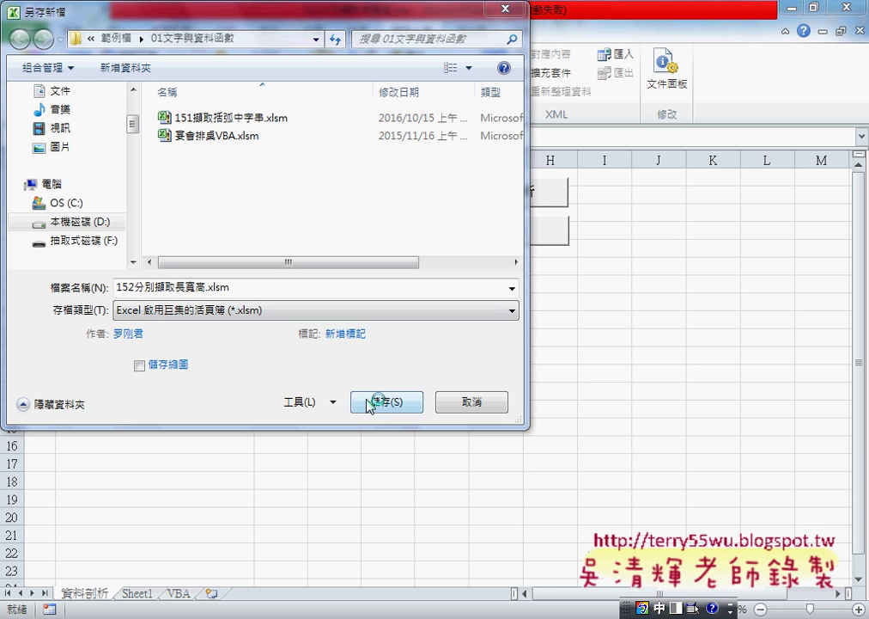
pyautogui.click(371, 401)
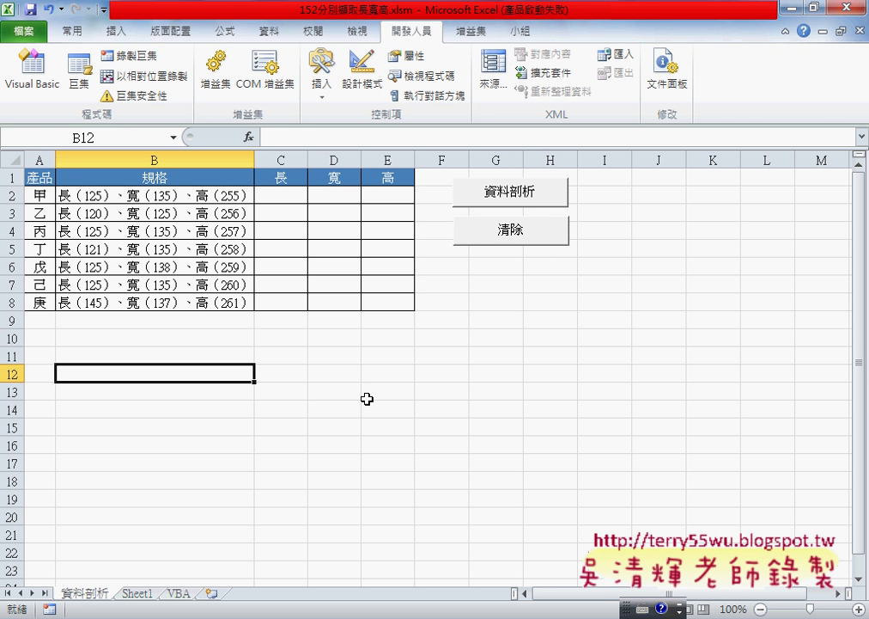
# Run 資料剖析, confirm replacing cell contents, then open its macro code via 指定巨集 > 編輯
pyautogui.click(527, 200)
pyautogui.click(407, 356)
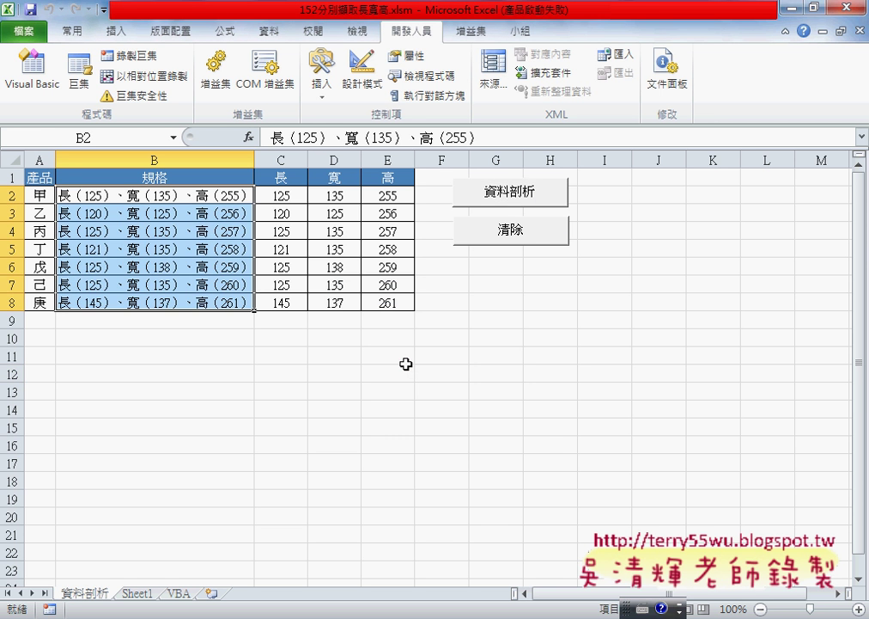
pyautogui.rightClick(511, 189)
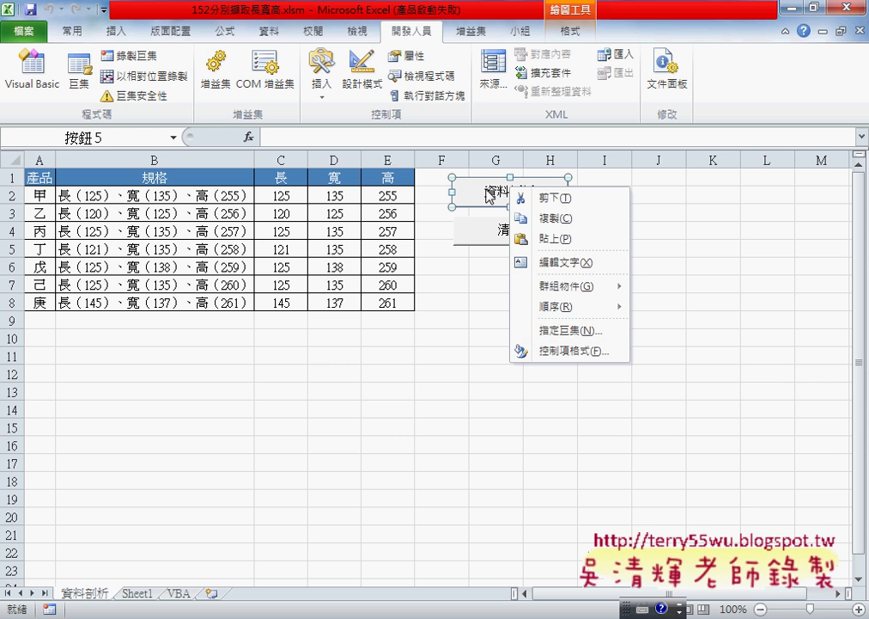
pyautogui.click(563, 330)
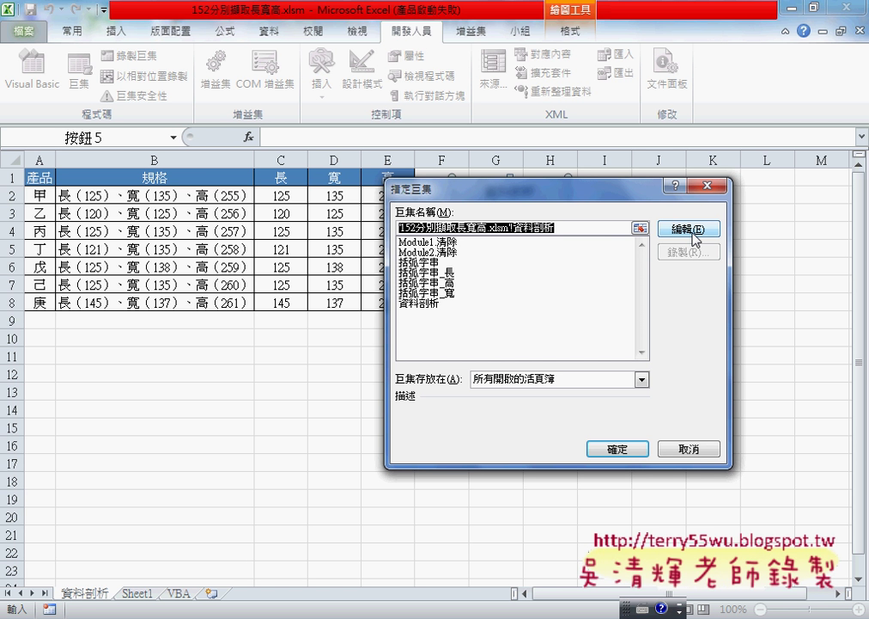
pyautogui.click(693, 232)
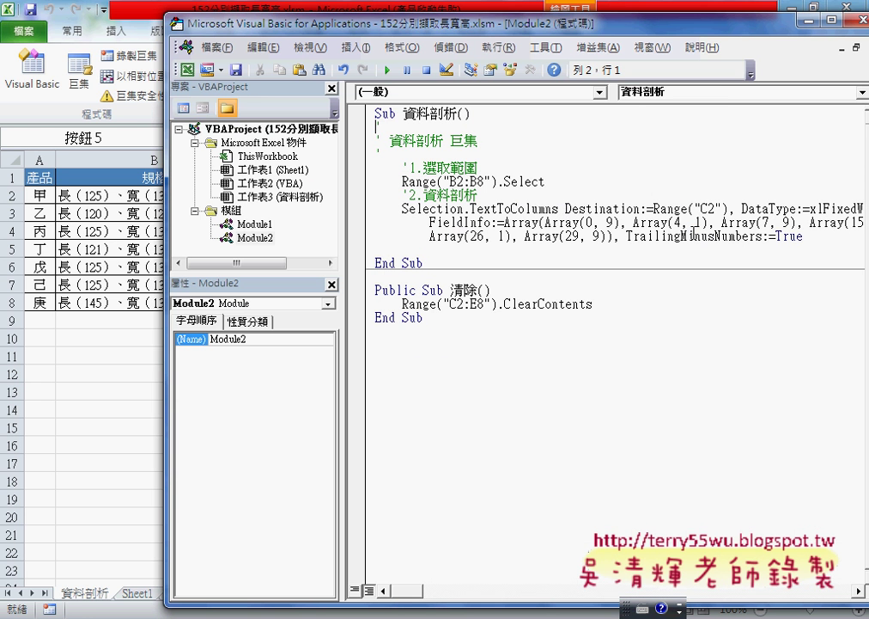
# Insert an indented line above the 1.選取範圍 comment and type 'application.'
pyautogui.click(414, 153)
pyautogui.press('Return')
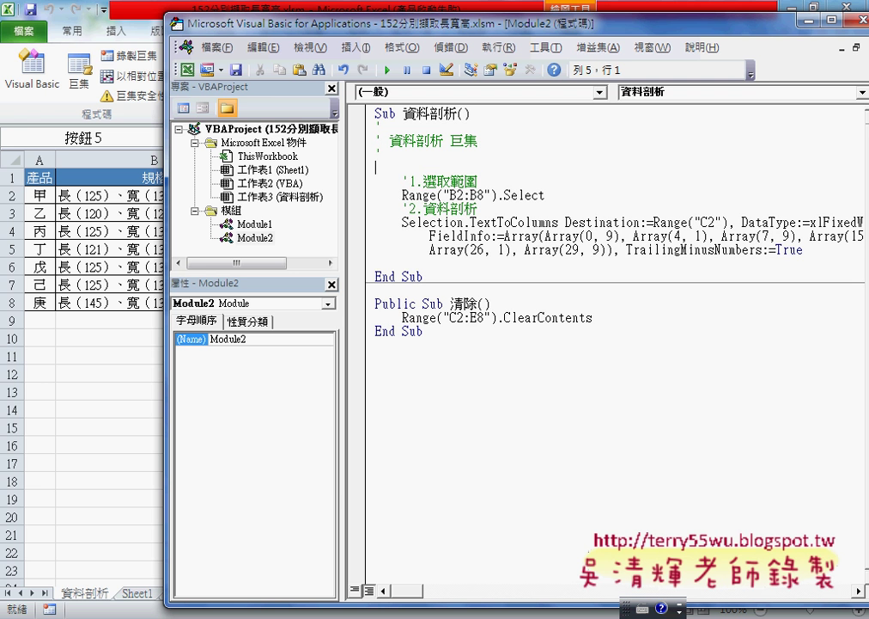
pyautogui.press('Tab')
pyautogui.write('app')
pyautogui.write('lica')
pyautogui.write('tion')
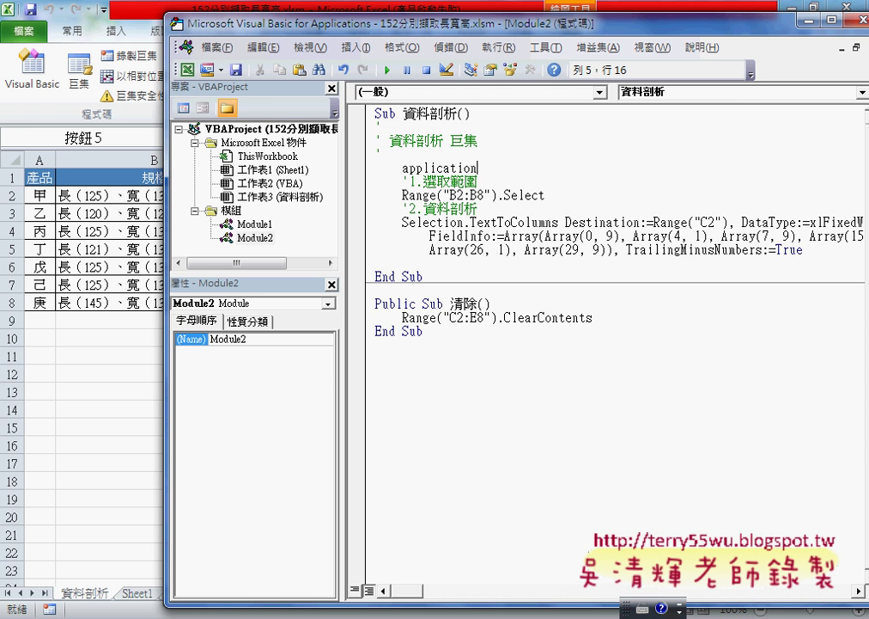
pyautogui.write('.')
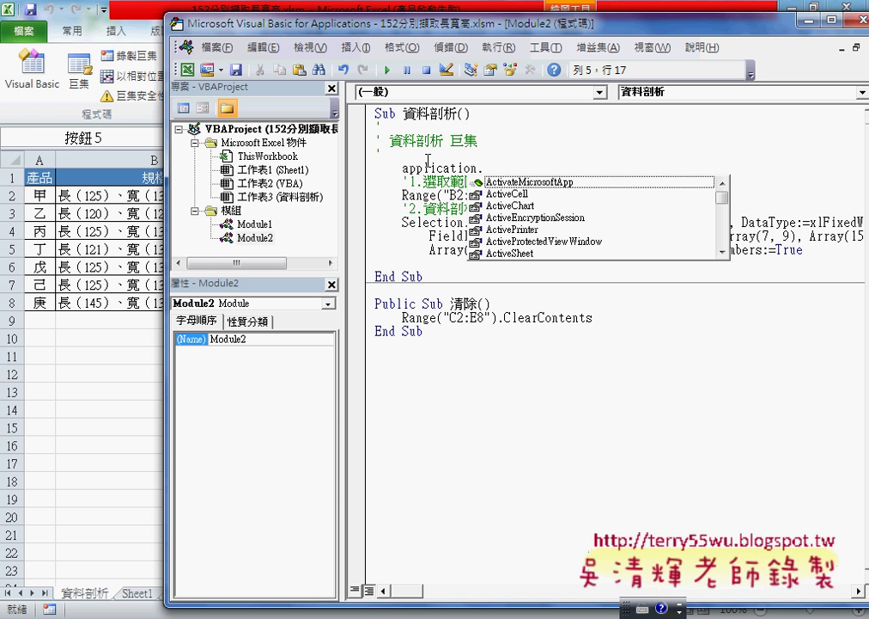
# Complete the line as Application.DisplayAlerts = False, then select Application.DisplayAlerts for reuse
pyautogui.write('di')
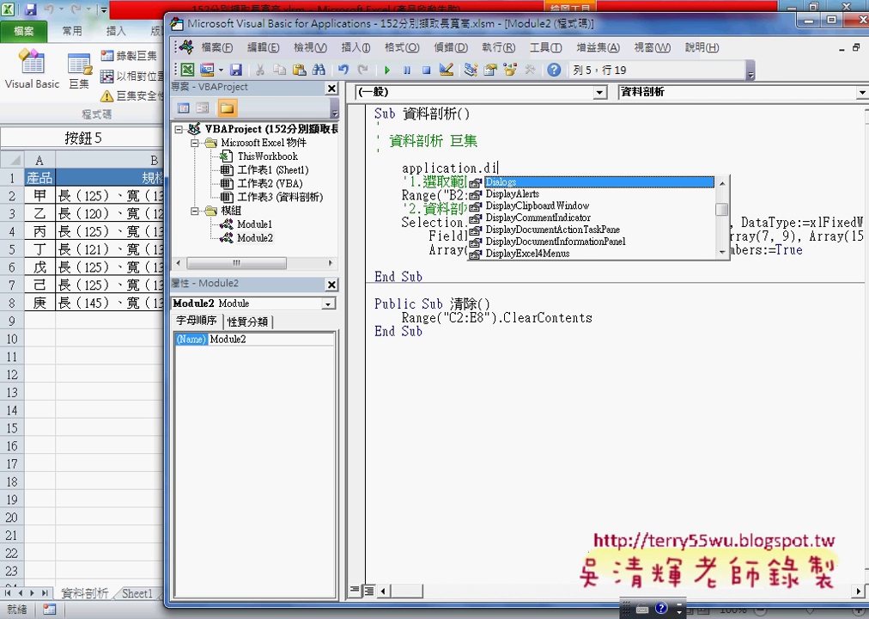
pyautogui.click(598, 194)
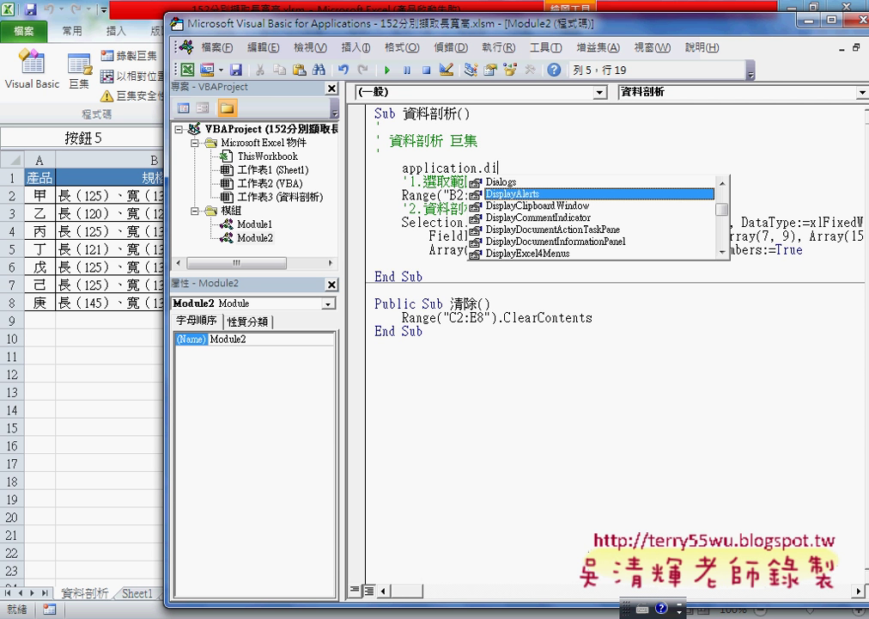
pyautogui.doubleClick(540, 194)
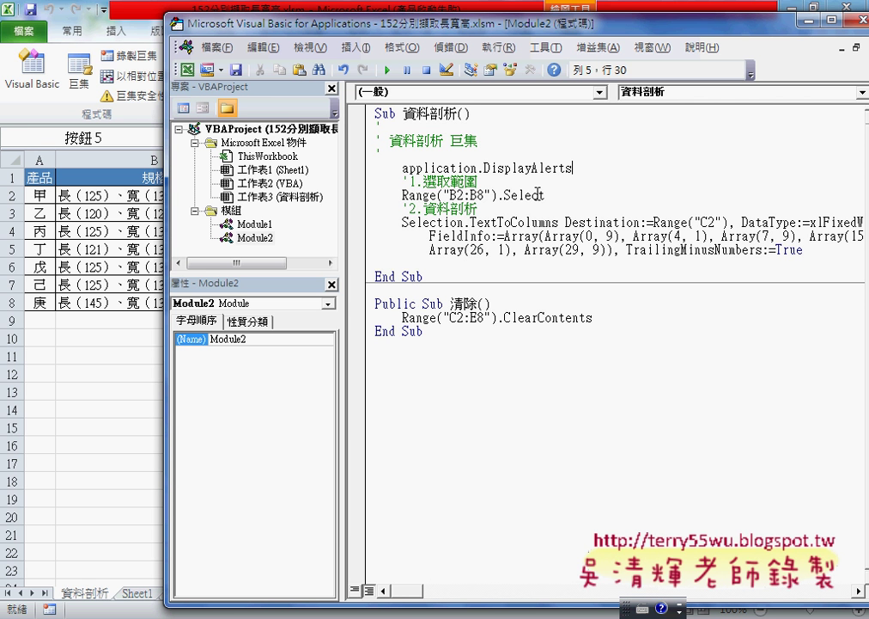
pyautogui.write('=')
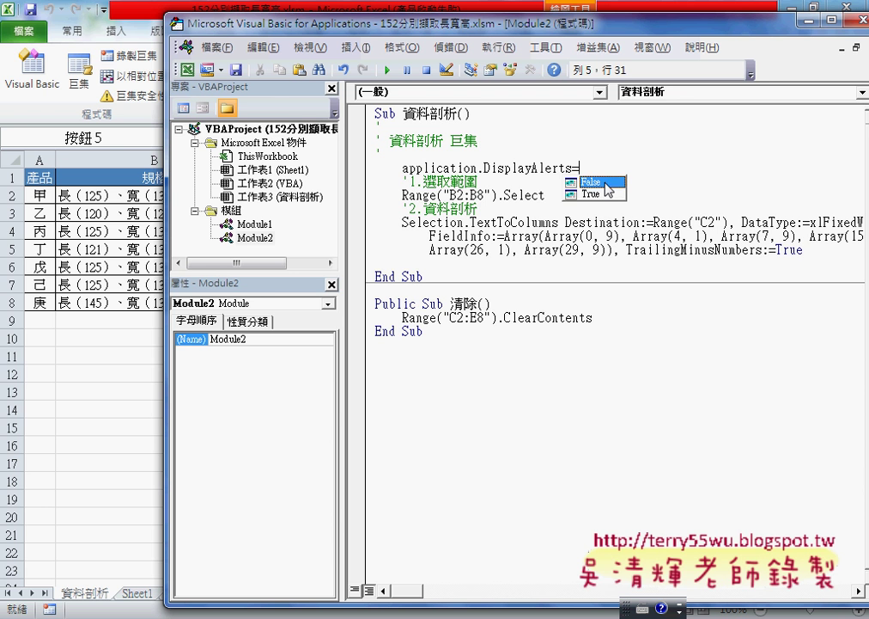
pyautogui.doubleClick(593, 182)
pyautogui.click(659, 212)
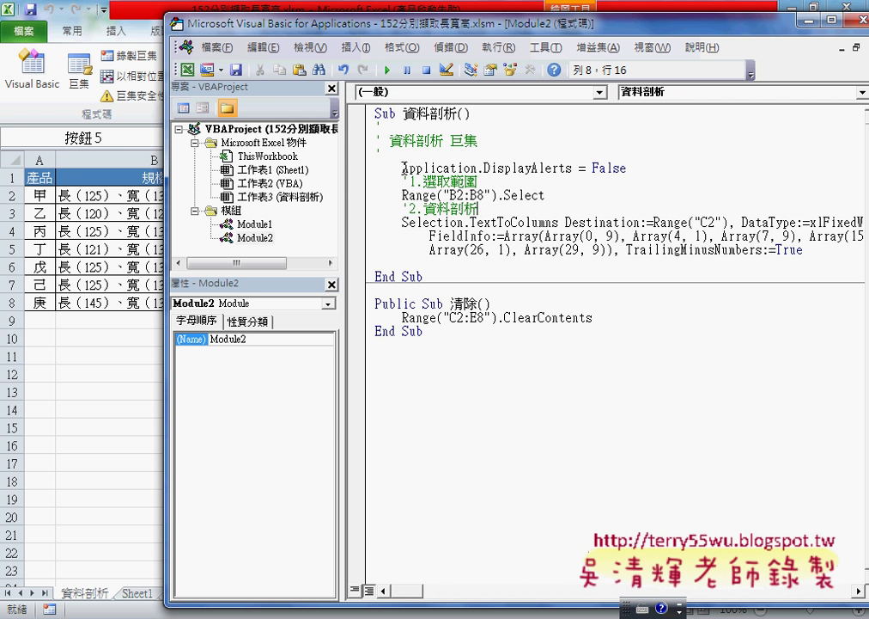
pyautogui.moveTo(402, 168); pyautogui.dragTo(540, 168)
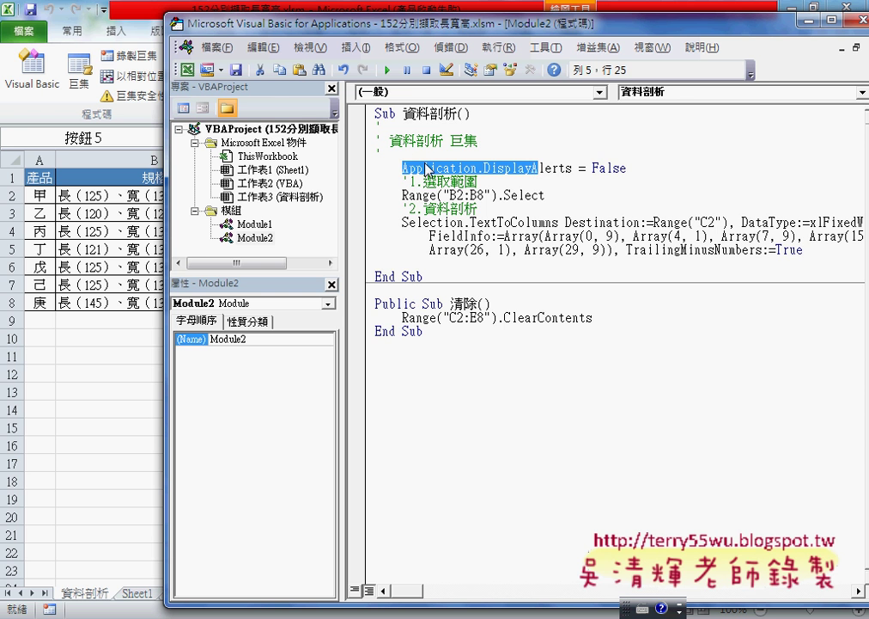
pyautogui.moveTo(573, 169); pyautogui.dragTo(403, 167)
pyautogui.hotkey('ctrl', 'c')
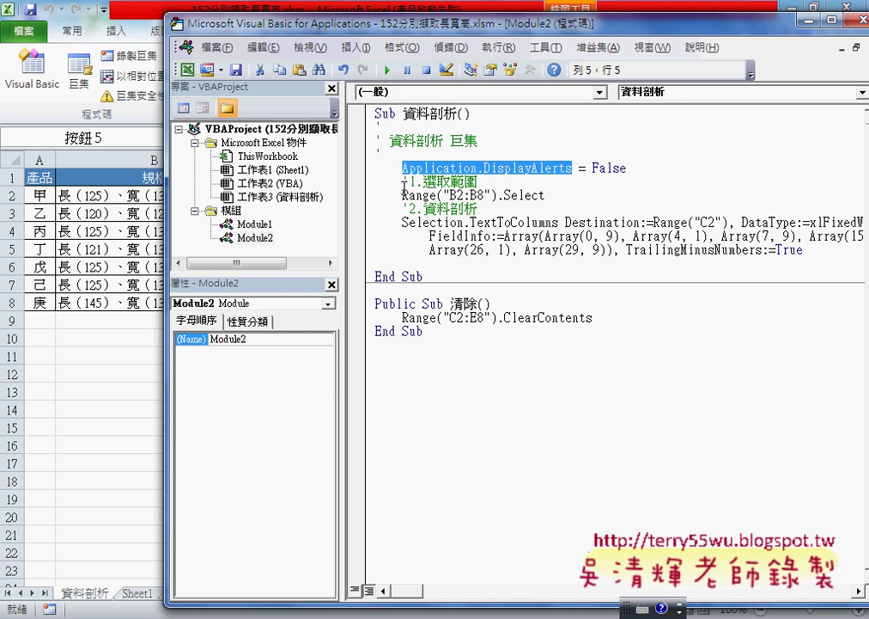
# Add an indented Application.DisplayAlerts = True line just before End Sub
pyautogui.click(424, 262)
pyautogui.press('Tab')
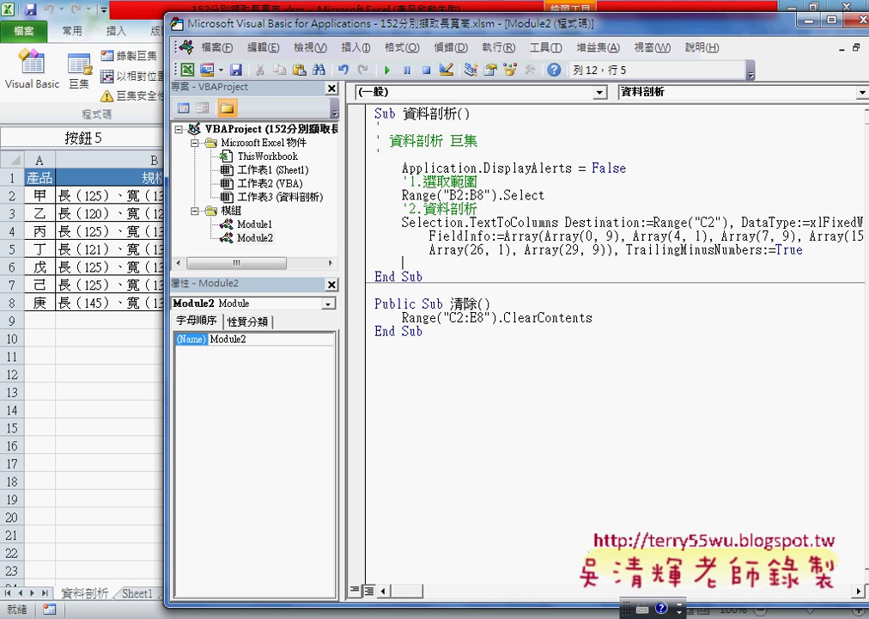
pyautogui.hotkey('ctrl', 'v')
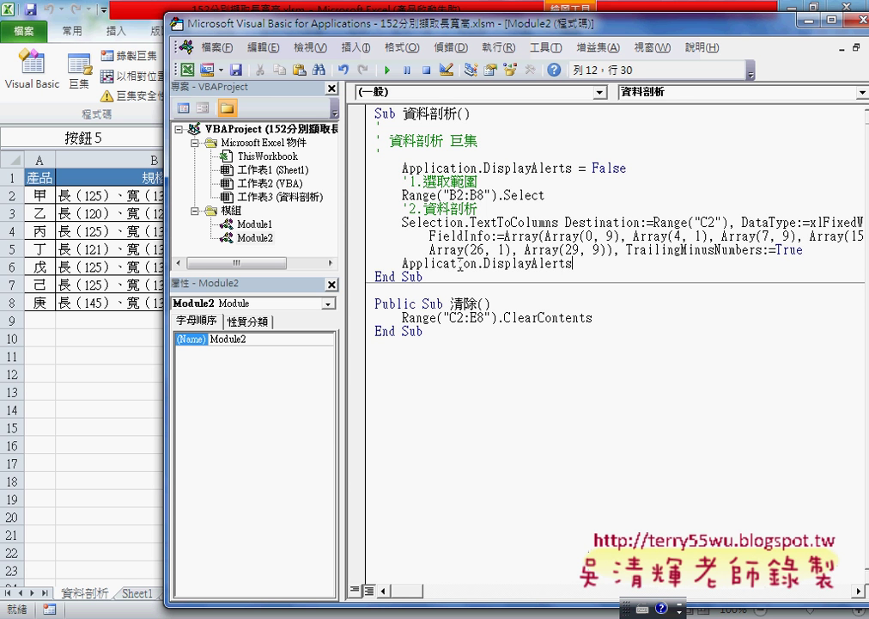
pyautogui.write('=')
pyautogui.press('Down')
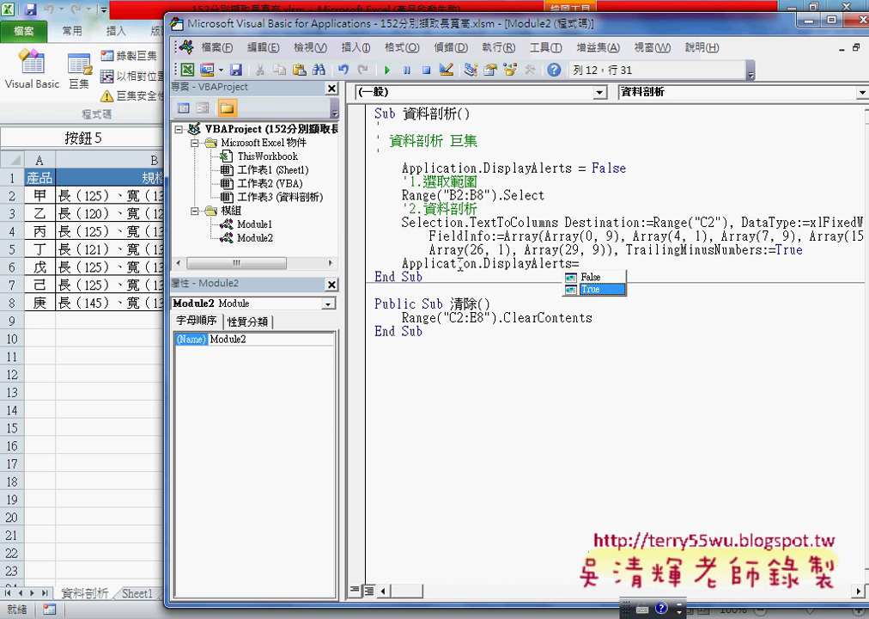
pyautogui.press('Tab')
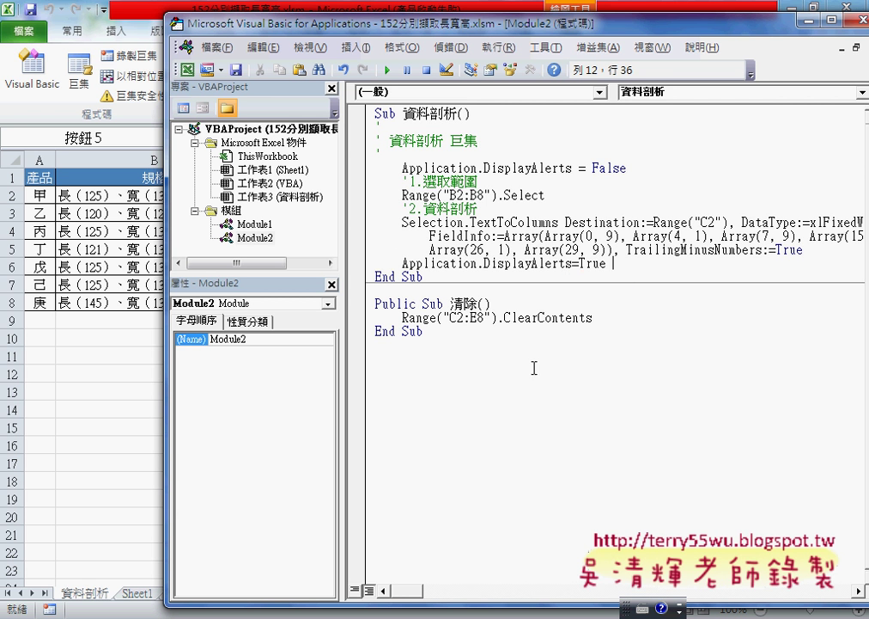
pyautogui.click(534, 368)
pyautogui.click(628, 168)
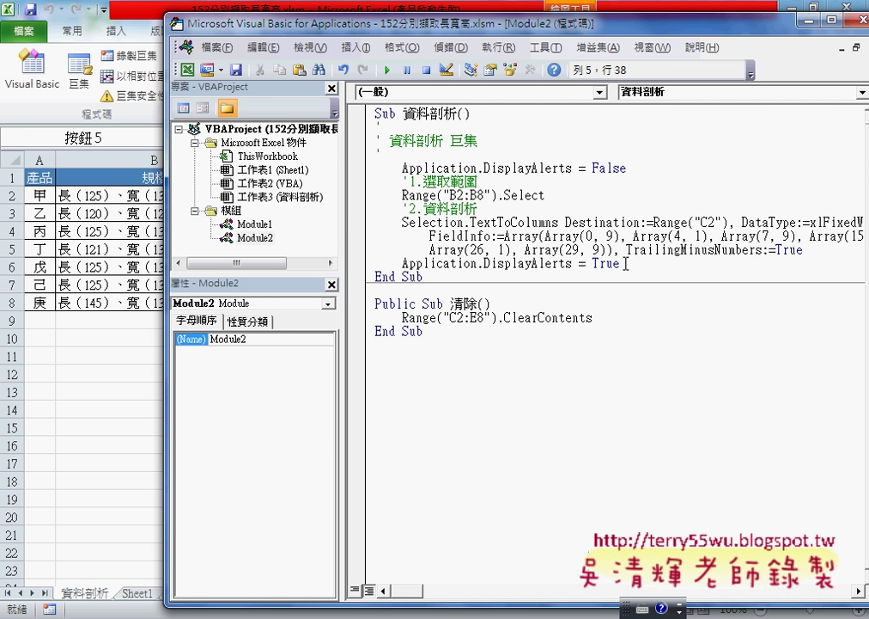
pyautogui.click(626, 264)
# Test 清除, then 資料剖析 to fill 長, 寬, 高, then 清除 again, and bring up 清除's menu
pyautogui.click(105, 429)
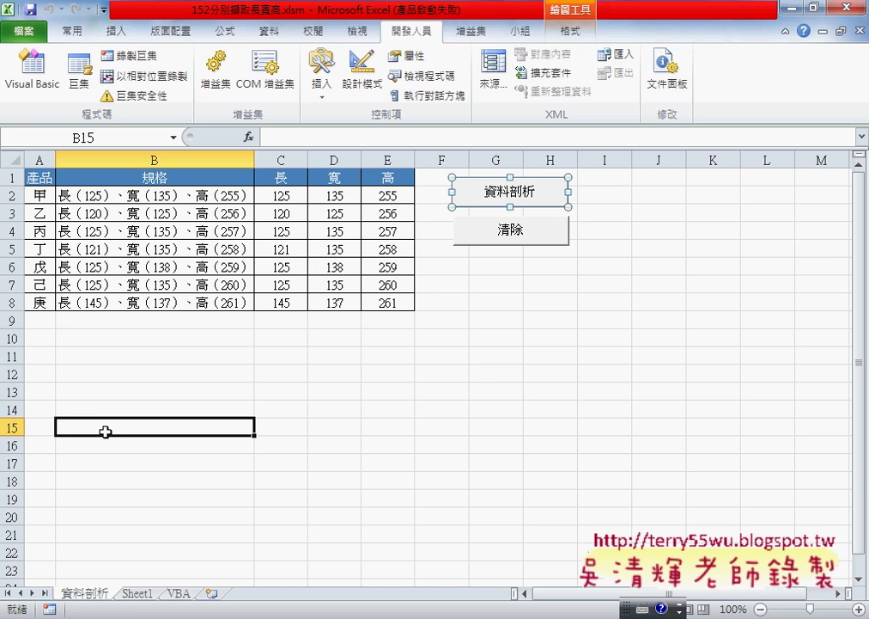
pyautogui.click(504, 233)
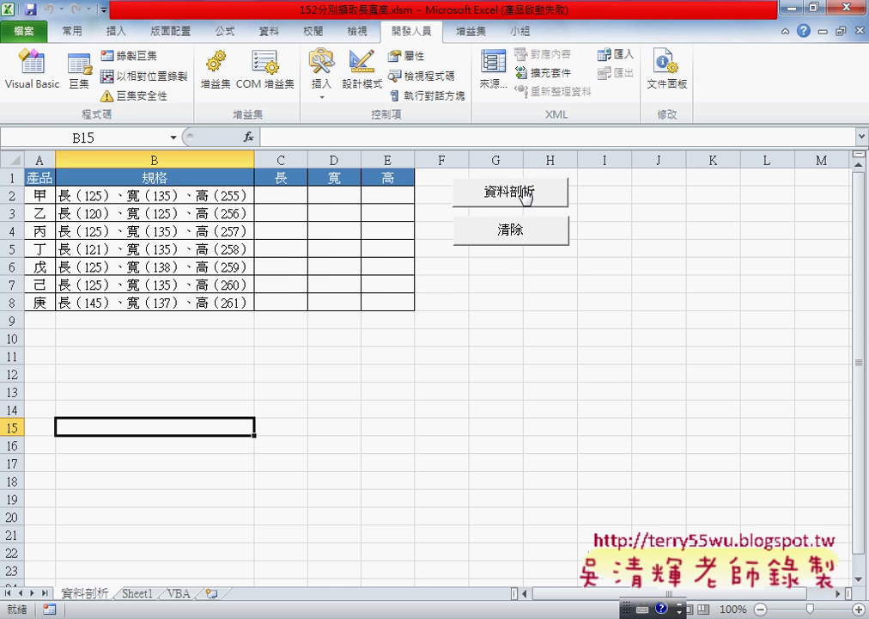
pyautogui.click(519, 201)
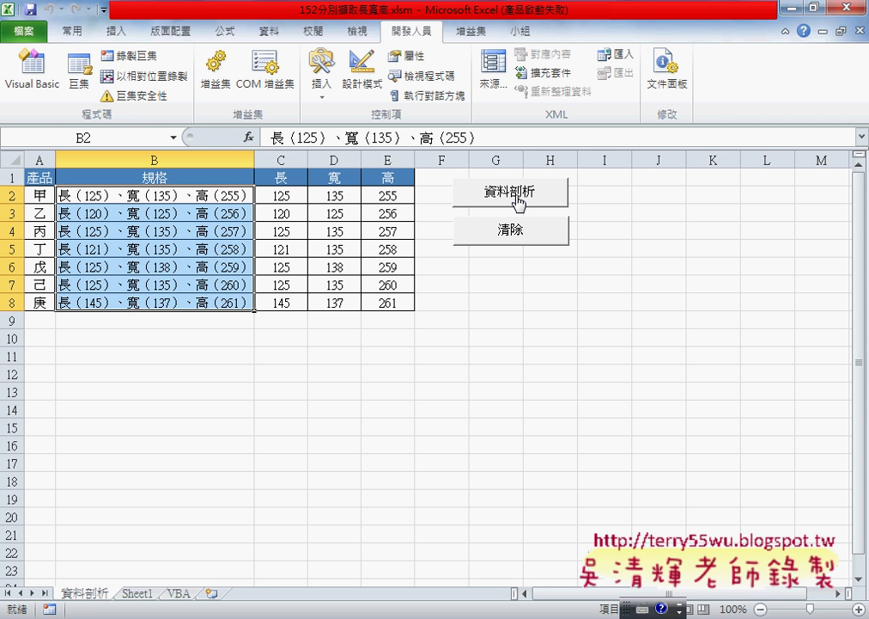
pyautogui.click(526, 235)
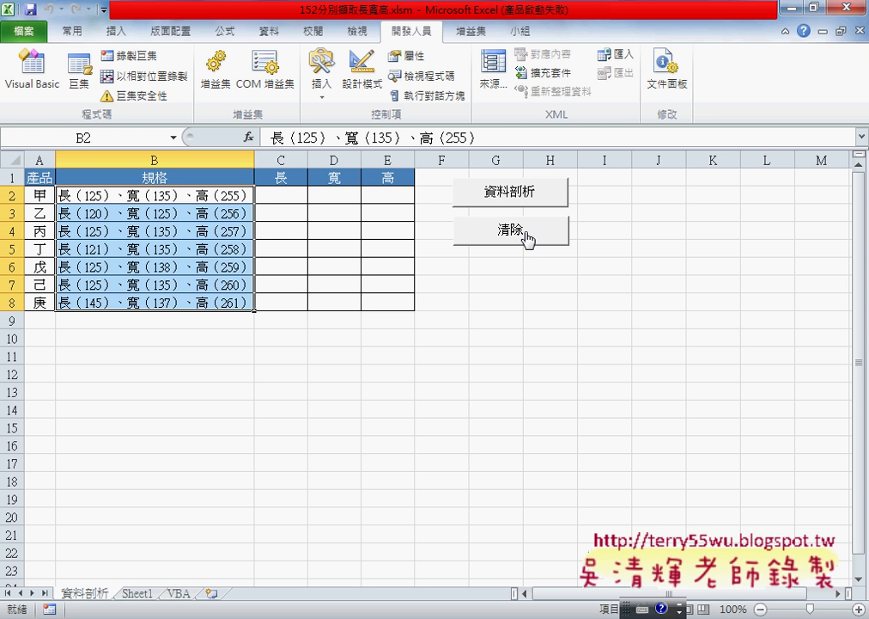
pyautogui.rightClick(526, 233)
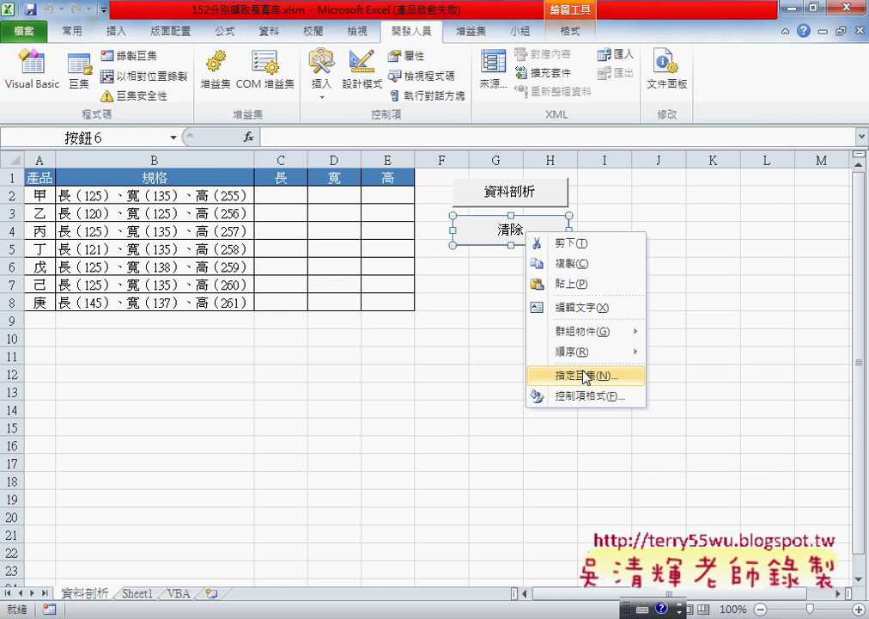
# Open the 清除 macro's code via 指定巨集 > 編輯, briefly trying 插入 > 程序 then cancelling
pyautogui.click(585, 377)
pyautogui.click(706, 270)
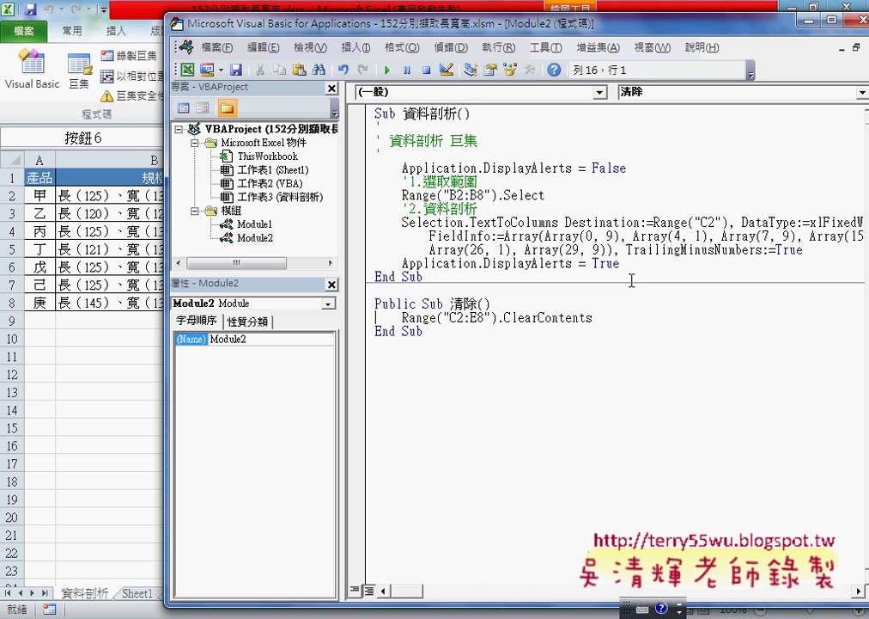
pyautogui.moveTo(448, 304); pyautogui.dragTo(479, 305)
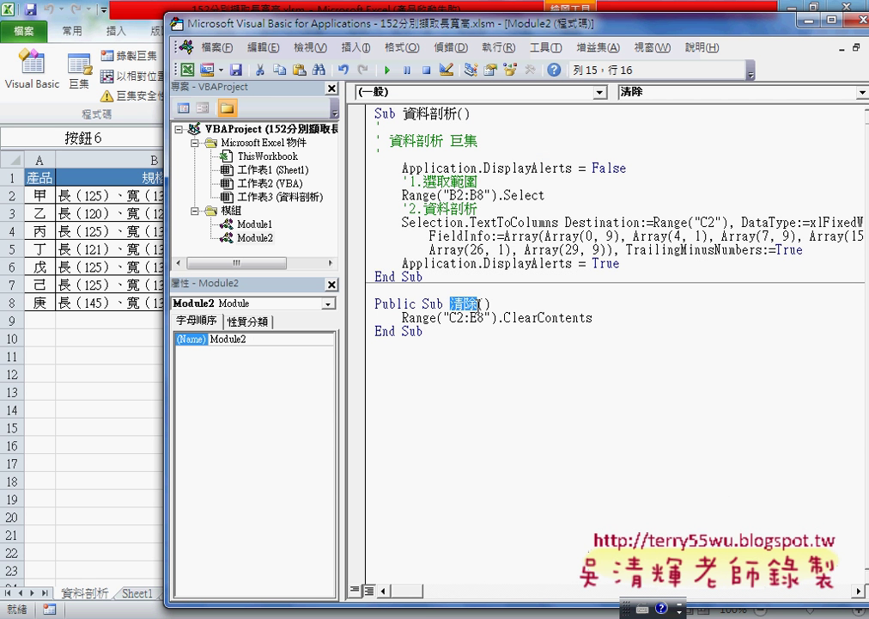
pyautogui.click(355, 47)
pyautogui.click(353, 67)
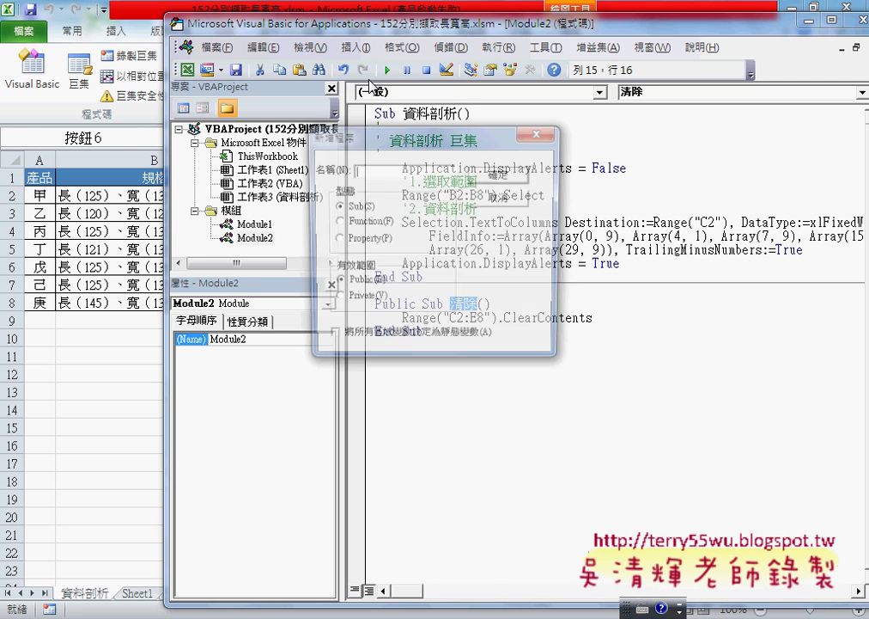
pyautogui.click(501, 197)
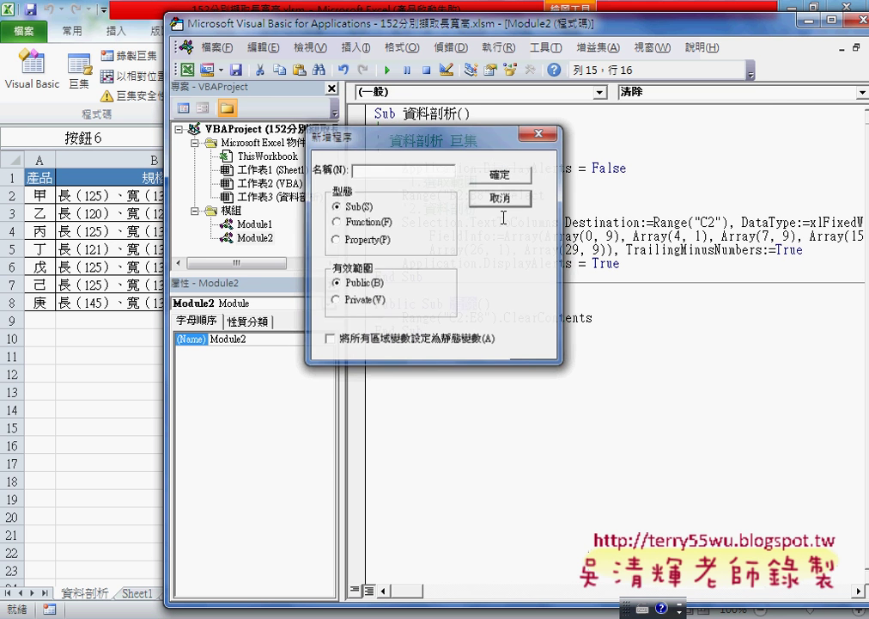
# Narrow the project pane, shift the VBA window right, and highlight Range("C2:E8")
pyautogui.moveTo(343, 255); pyautogui.dragTo(271, 143)
pyautogui.moveTo(317, 26)
pyautogui.mouseDown()
pyautogui.moveTo(590, 28)
pyautogui.moveTo(561, 33)
pyautogui.mouseUp()
pyautogui.moveTo(570, 317); pyautogui.dragTo(664, 317)
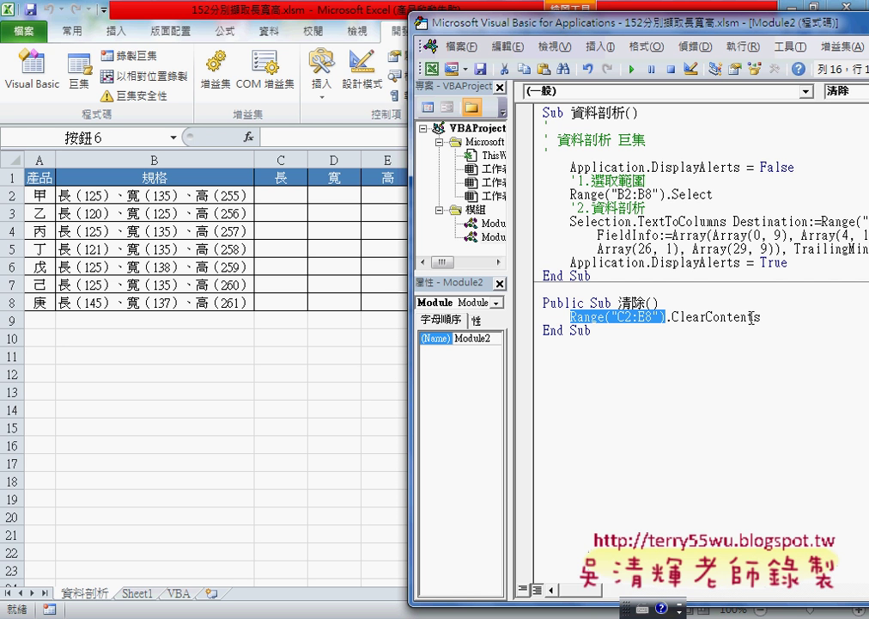
pyautogui.moveTo(761, 317); pyautogui.dragTo(666, 317)
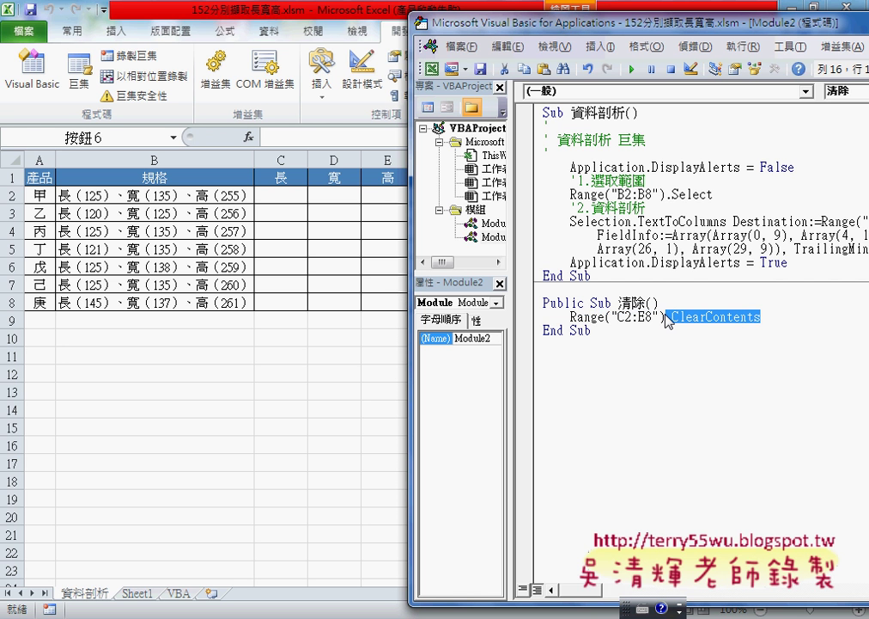
pyautogui.write('.c')
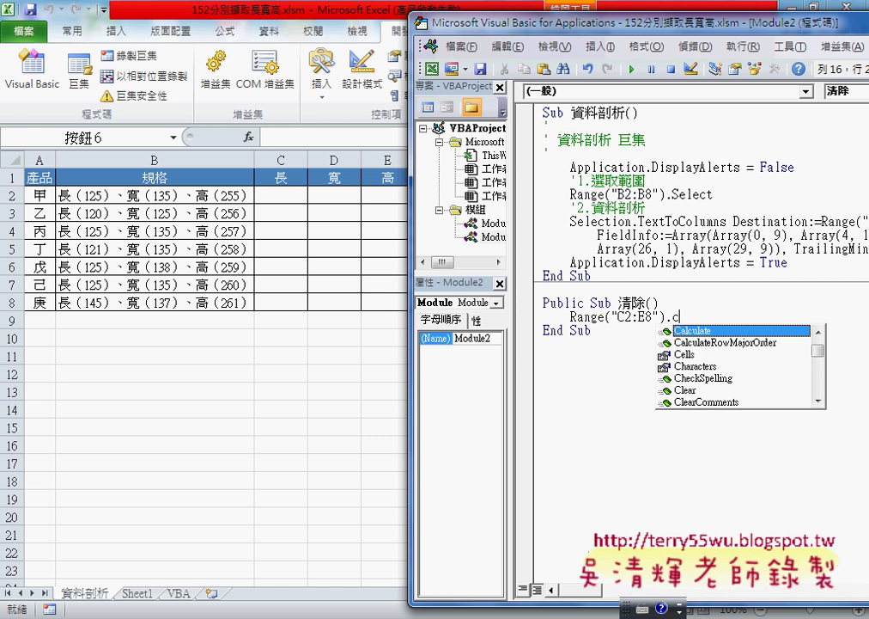
pyautogui.write('l')
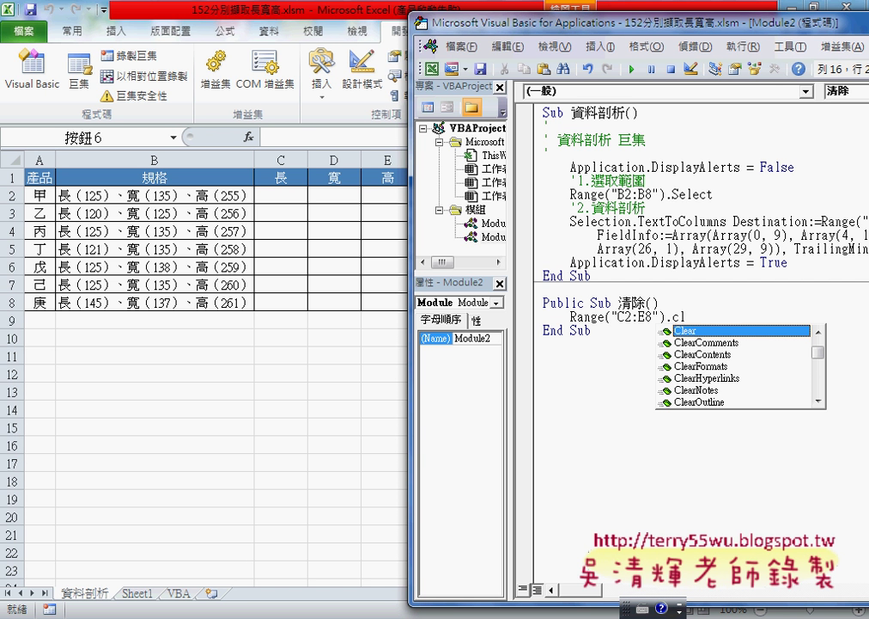
pyautogui.press('Down')
pyautogui.press('Down')
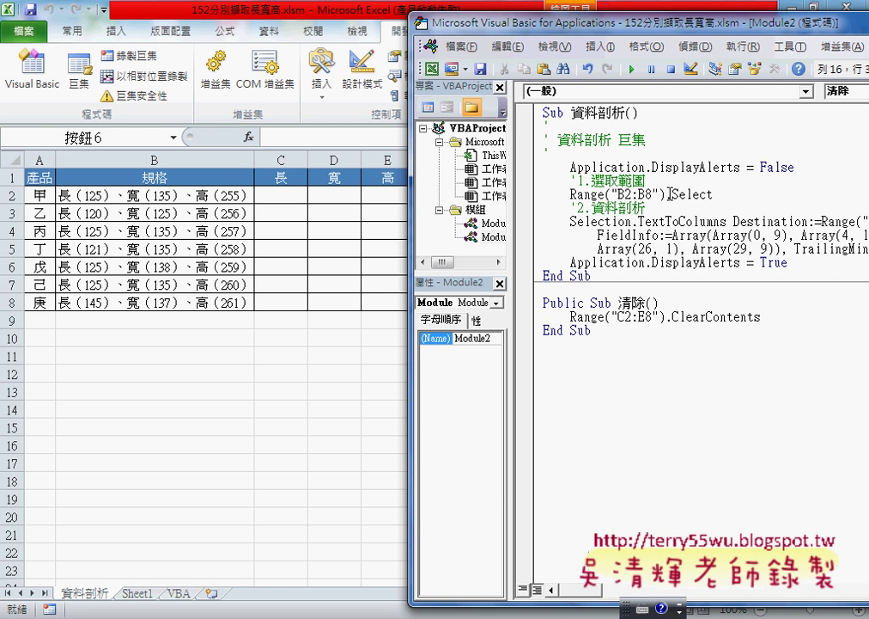
# Highlight the Select/Selection code and the start of the TextToColumns call to explain them
pyautogui.moveTo(668, 194); pyautogui.dragTo(642, 221)
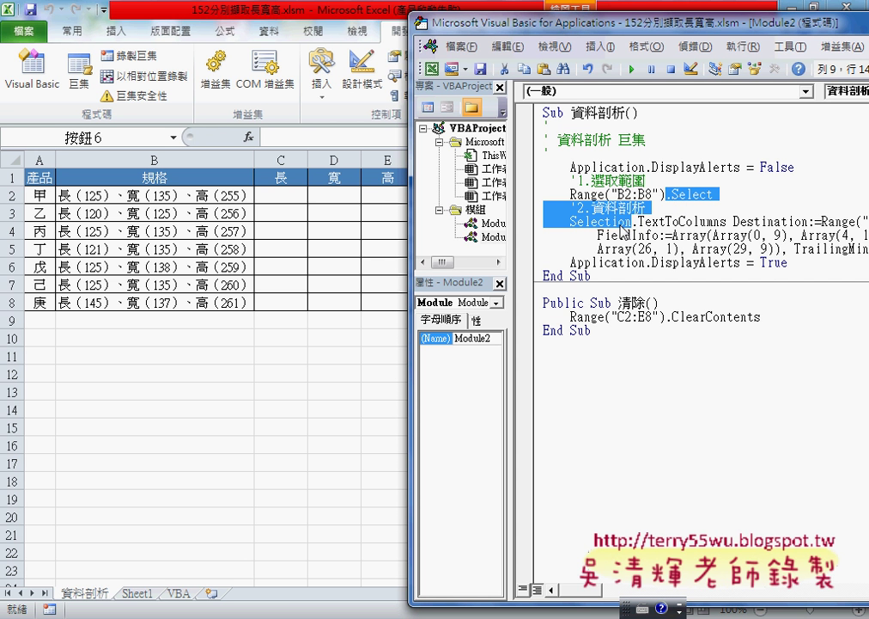
pyautogui.moveTo(632, 221)
pyautogui.mouseDown()
pyautogui.moveTo(688, 223)
pyautogui.moveTo(689, 195)
pyautogui.moveTo(713, 196)
pyautogui.mouseUp()
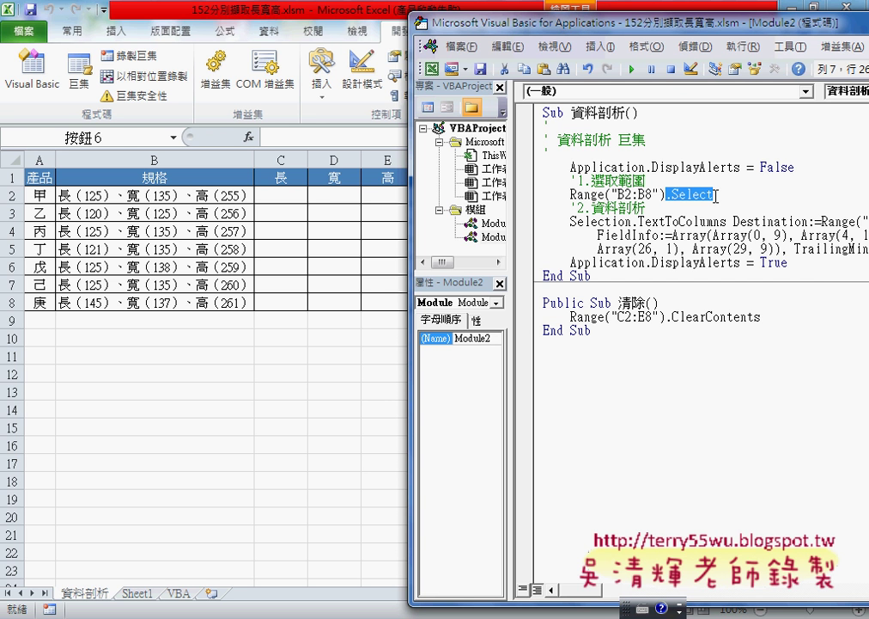
# Alternate 資料剖析 and 清除, finishing with 資料剖析 so C2:E8 hold values like 125, 135, 255
pyautogui.click(338, 388)
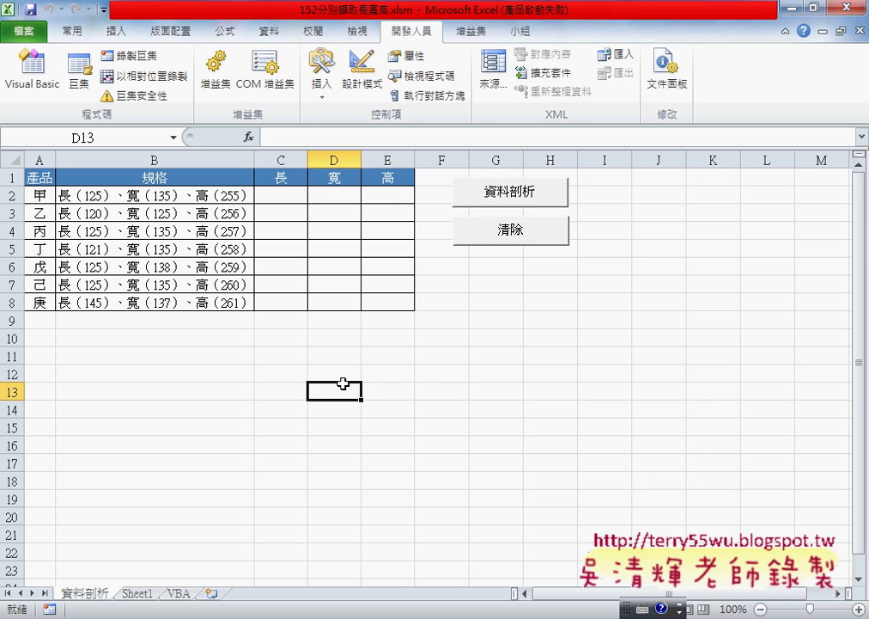
pyautogui.click(490, 197)
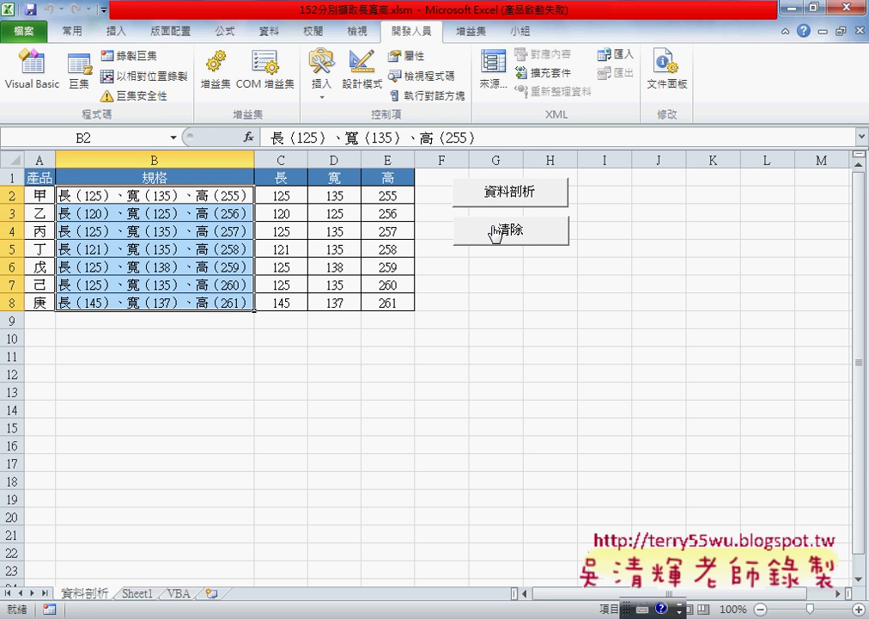
pyautogui.click(494, 231)
pyautogui.click(496, 200)
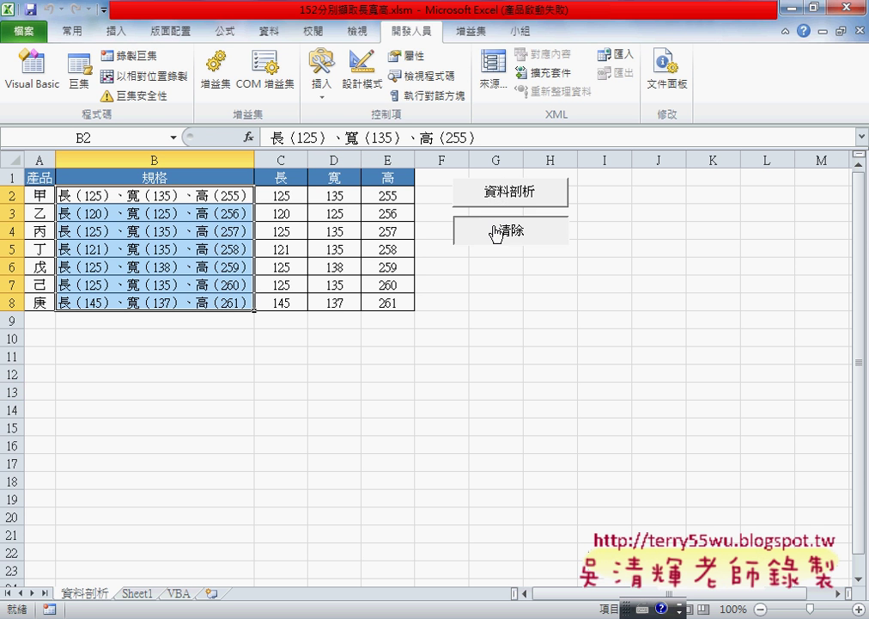
pyautogui.click(495, 231)
pyautogui.click(498, 191)
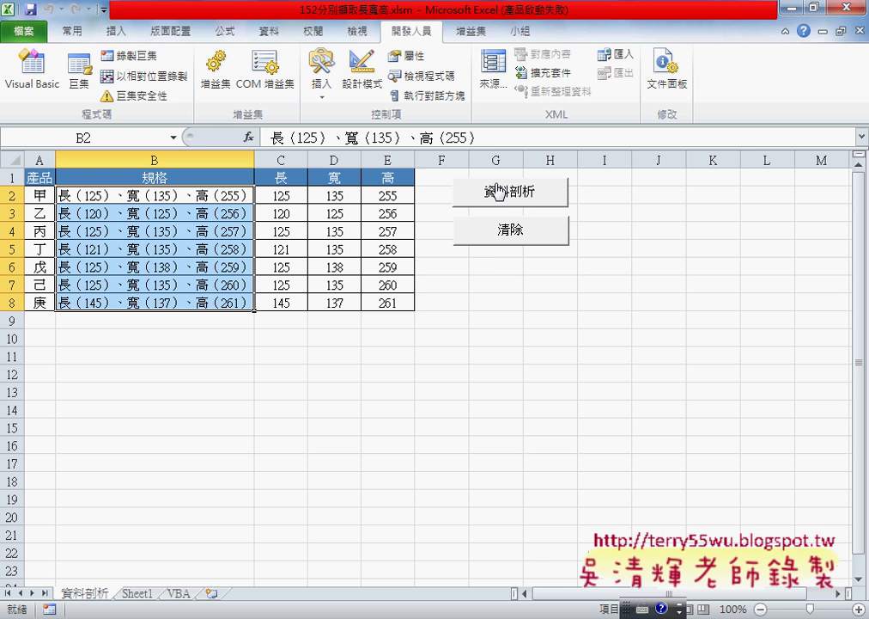
# Open the 資料剖析 macro code via 指定巨集 > 編輯 and move the editor left
pyautogui.rightClick(499, 191)
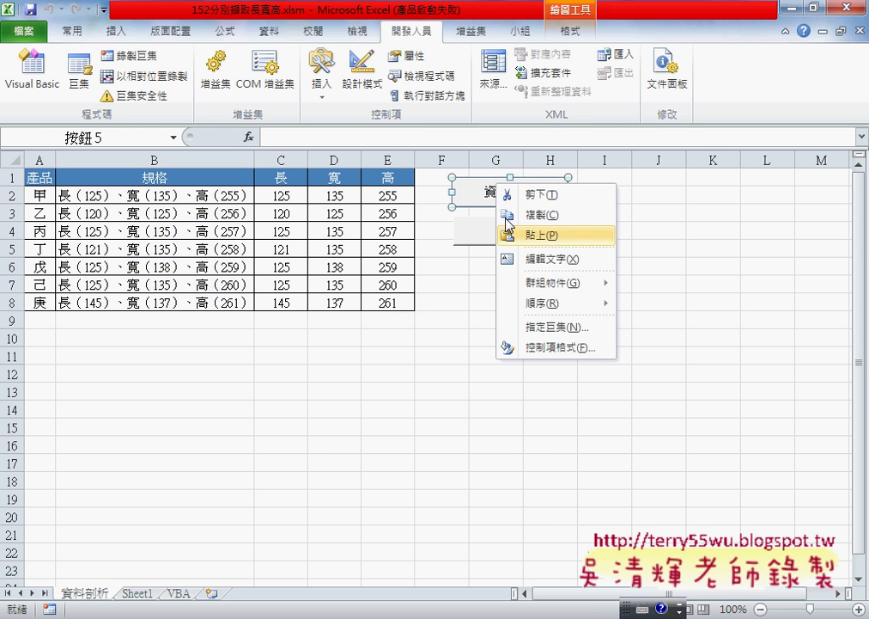
pyautogui.click(528, 330)
pyautogui.click(658, 222)
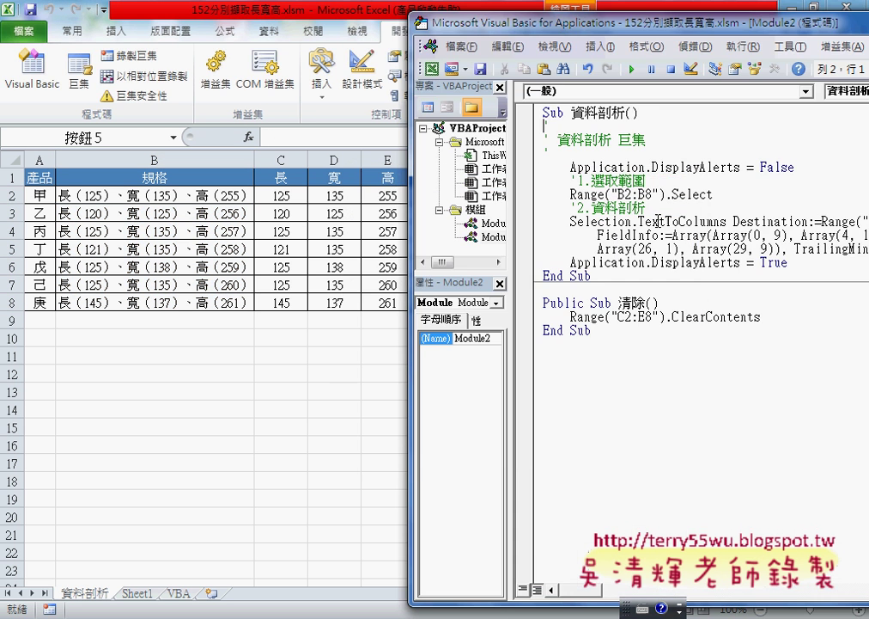
pyautogui.click(455, 46)
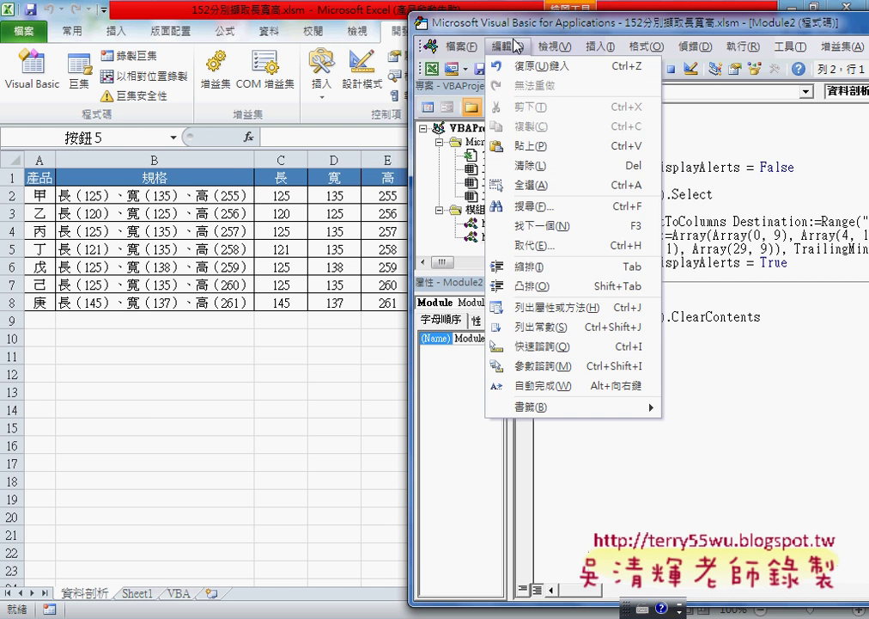
pyautogui.click(559, 22)
pyautogui.moveTo(558, 23); pyautogui.dragTo(313, 22)
# Review the macro's code sections, then delete the recorded ' 資料剖析 巨集 comment header
pyautogui.moveTo(400, 181); pyautogui.dragTo(325, 182)
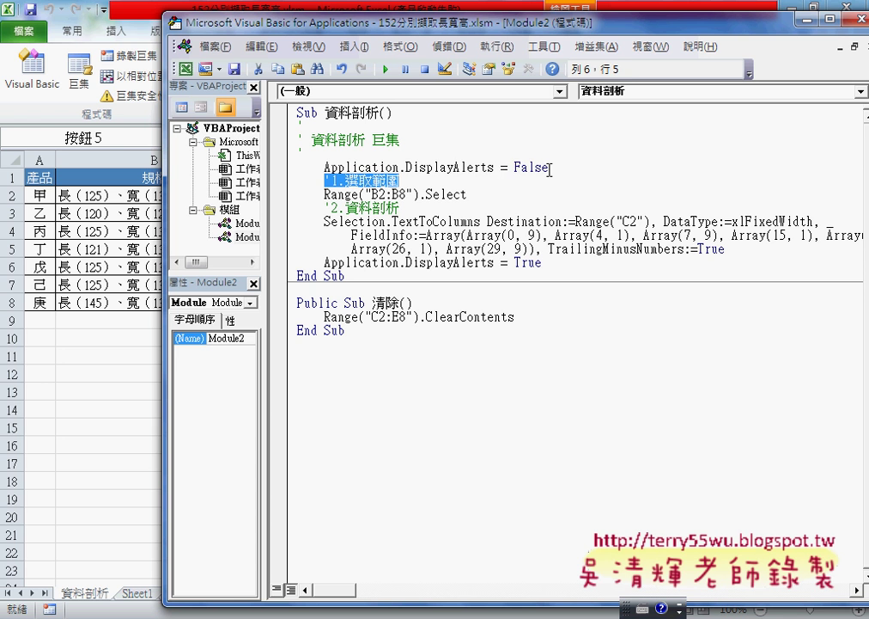
pyautogui.moveTo(549, 168); pyautogui.dragTo(325, 169)
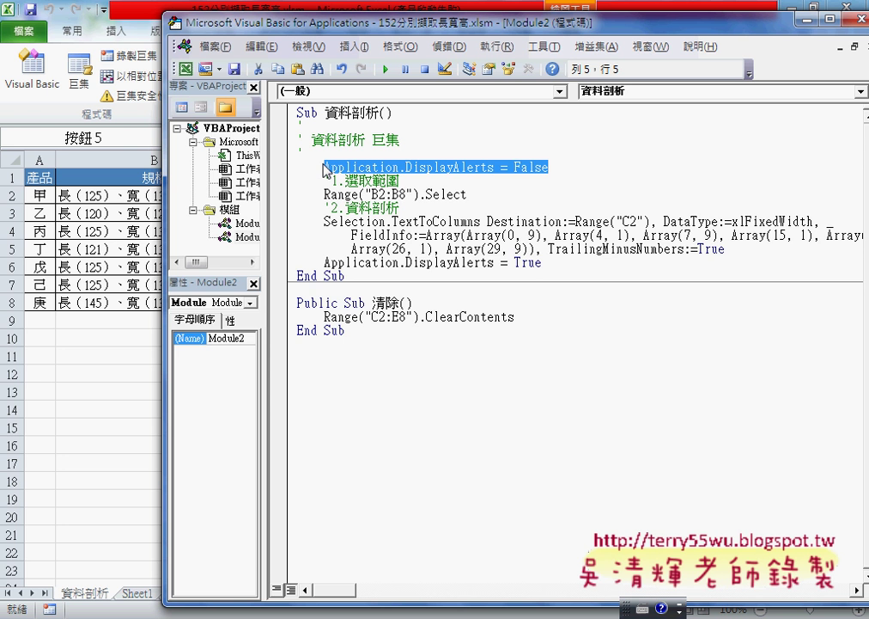
pyautogui.moveTo(370, 349); pyautogui.dragTo(306, 208)
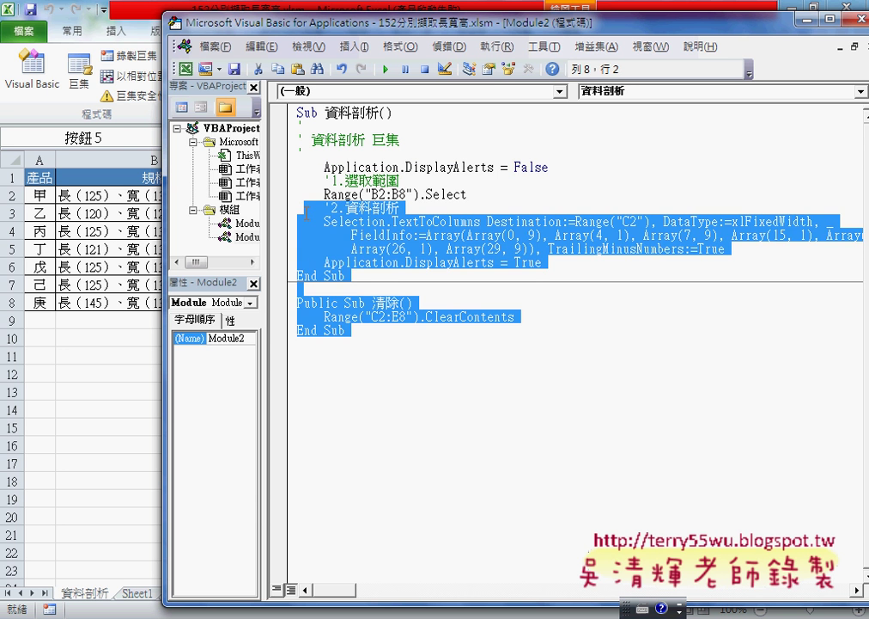
pyautogui.moveTo(287, 144); pyautogui.dragTo(286, 128)
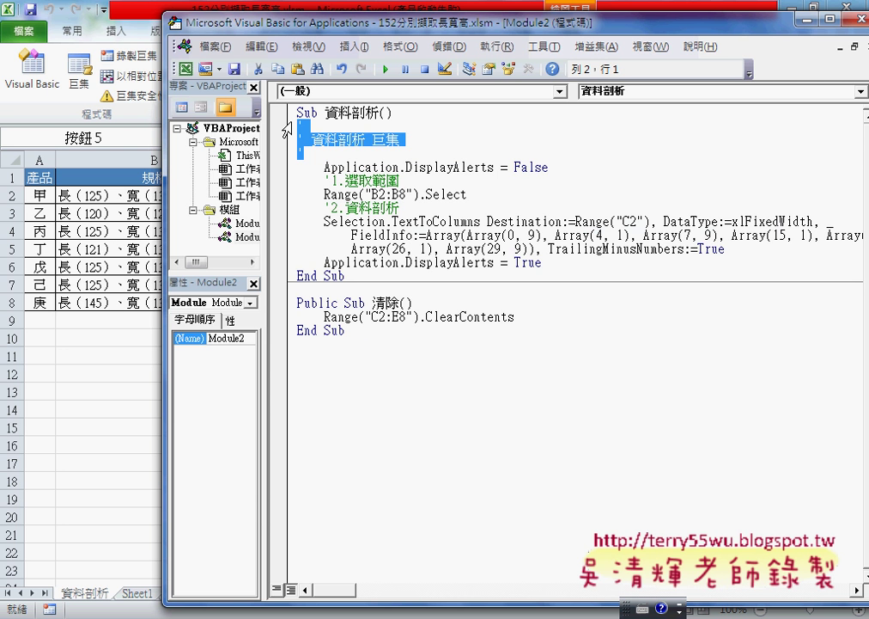
pyautogui.press('Delete')
pyautogui.press('Delete')
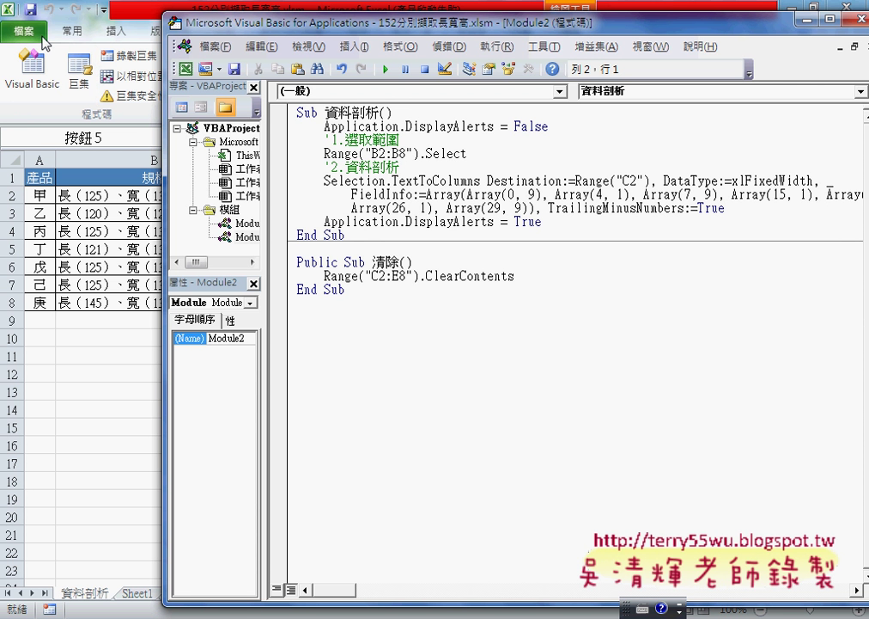
pyautogui.click(42, 37)
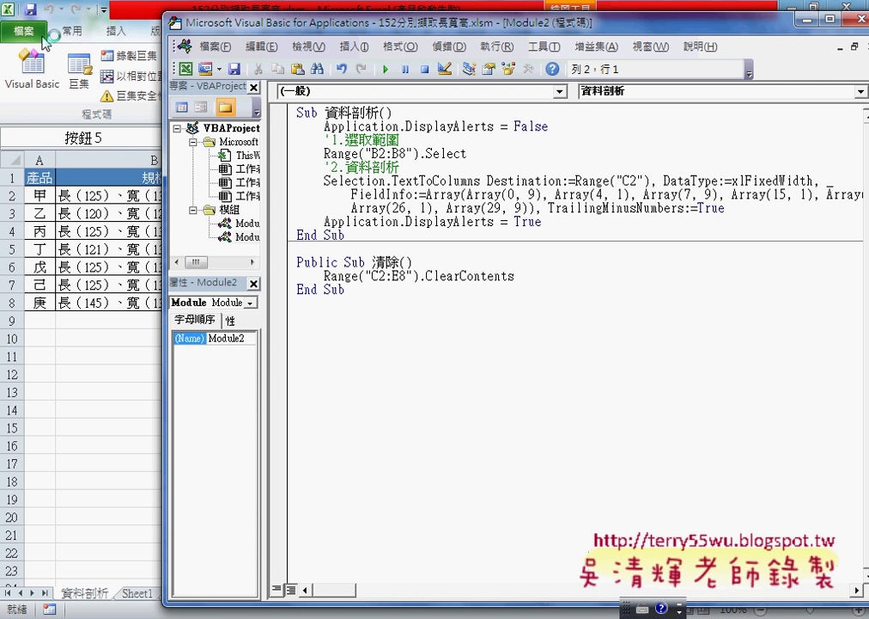